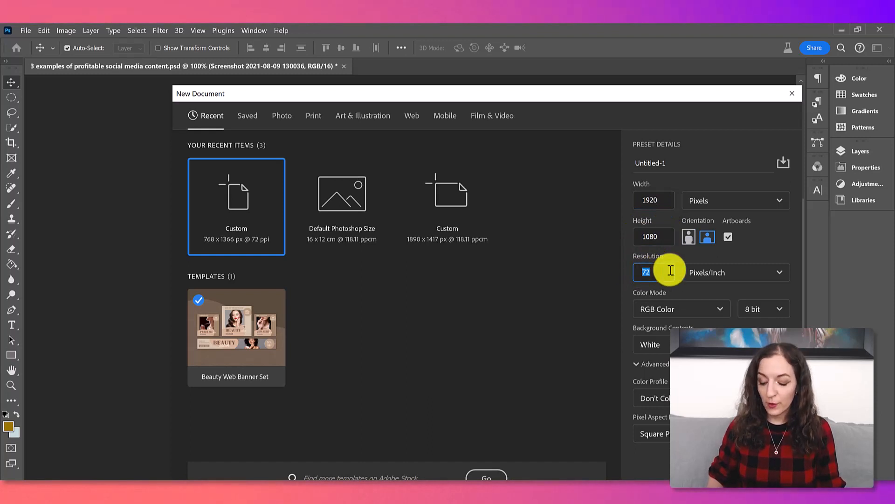
Step: Create a new 1920 x 1080 pixel RGB document with an artboard, at 72 pixels/inch and with a white background
type("300")
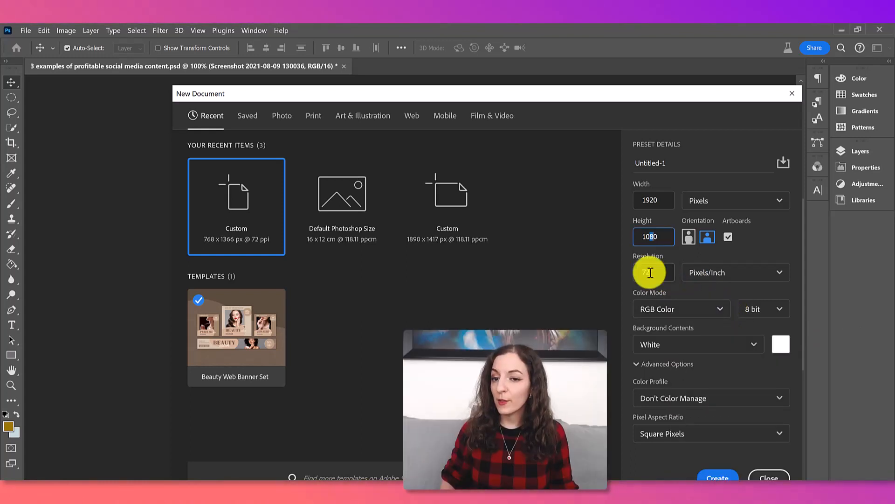
left_click(650, 273)
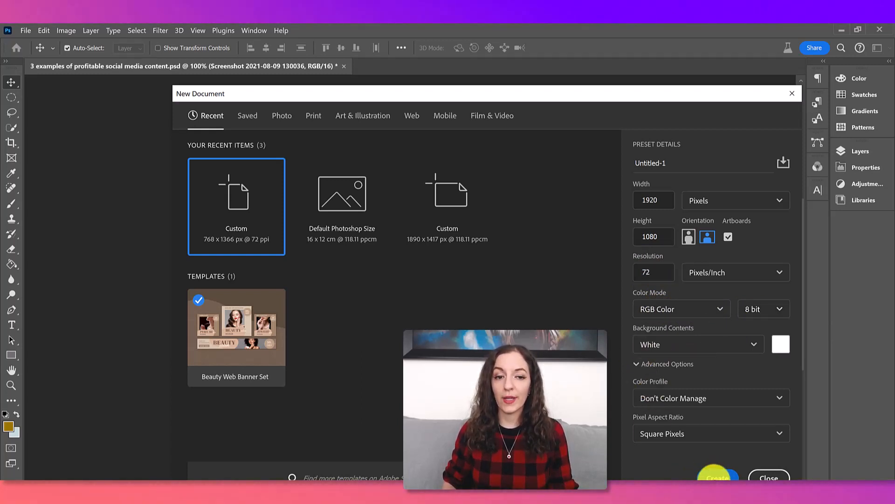
left_click(714, 477)
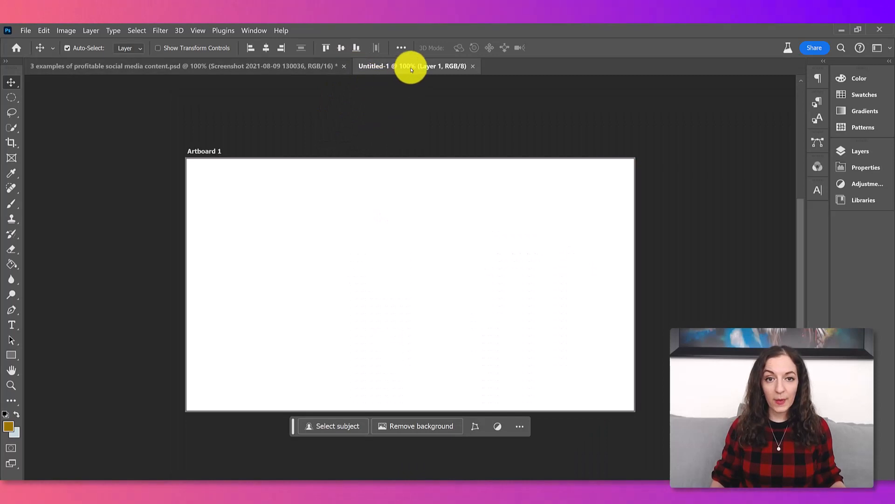
Step: Float the new blank document in its own window beside the example thumbnail, zooming the thumbnail to 50% and the blank one to 66.7%
left_click_drag(395, 59, 415, 120)
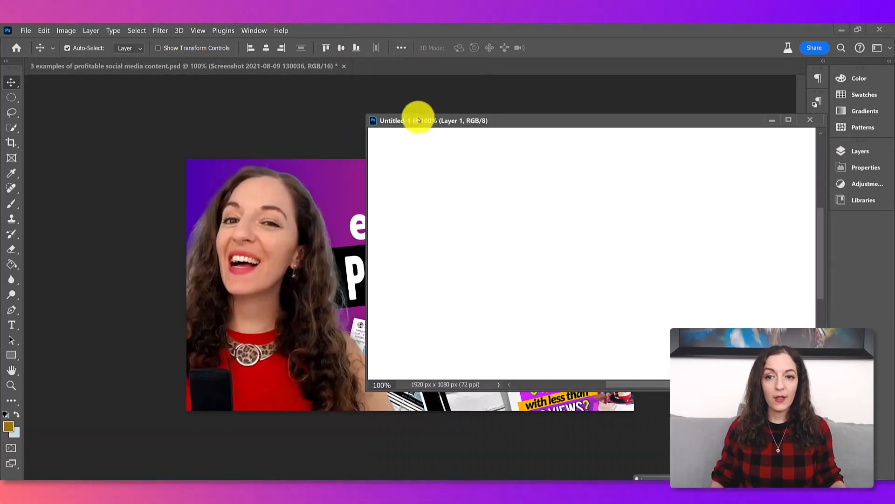
left_click(236, 66)
key("ctrl+minus")
key("ctrl+minus")
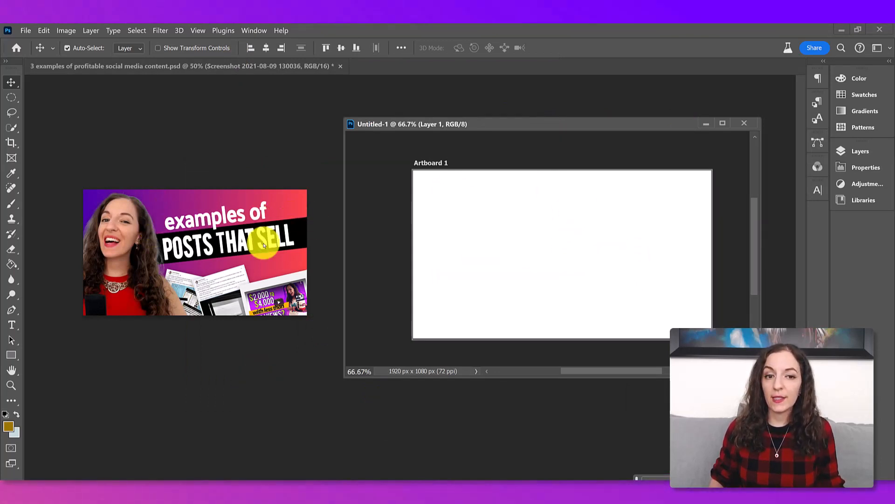
Step: Add a Gradient fill layer to the blank artboard
left_click(859, 154)
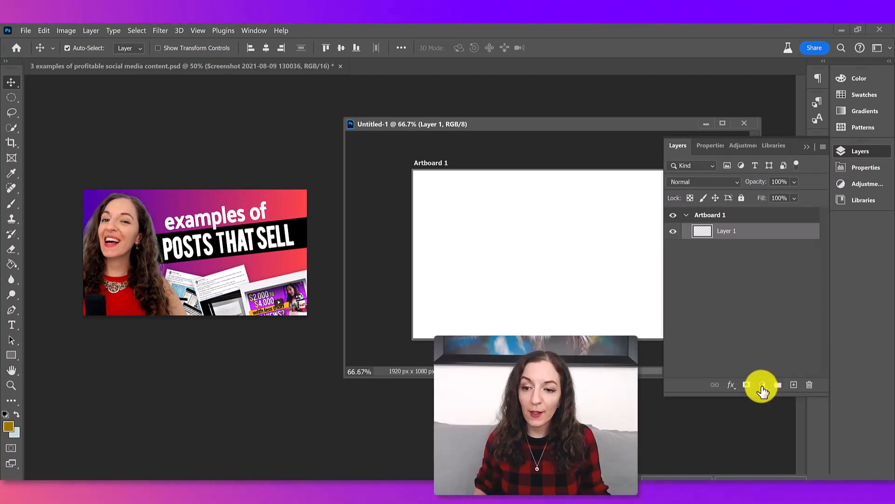
left_click(763, 387)
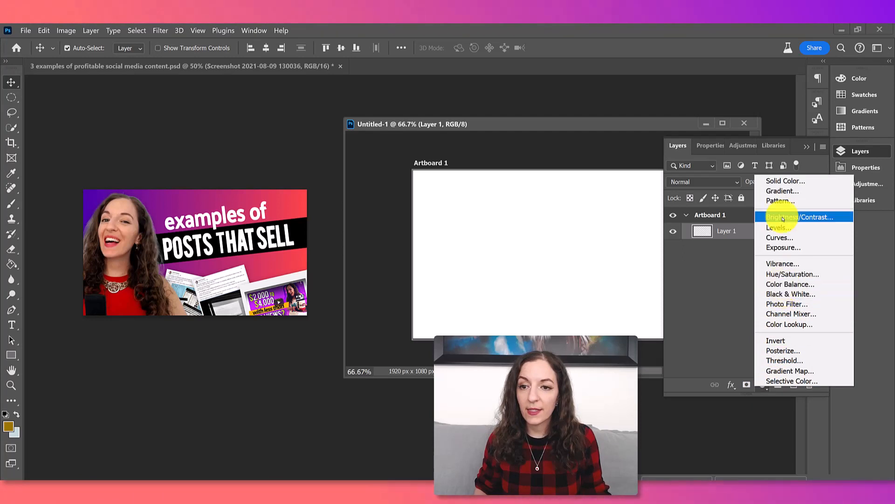
left_click(782, 190)
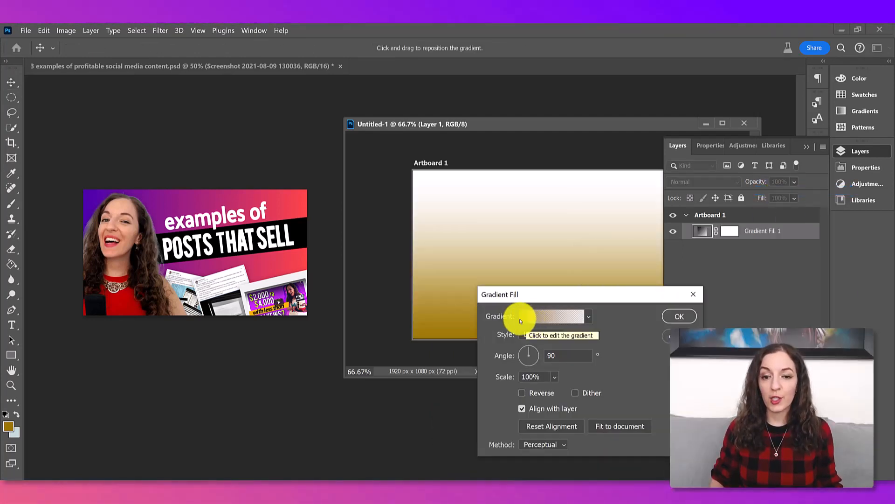
Step: Edit the fill's gradient and set its starting colour stop to deep purple (RGB 61, 2, 158)
left_click(528, 319)
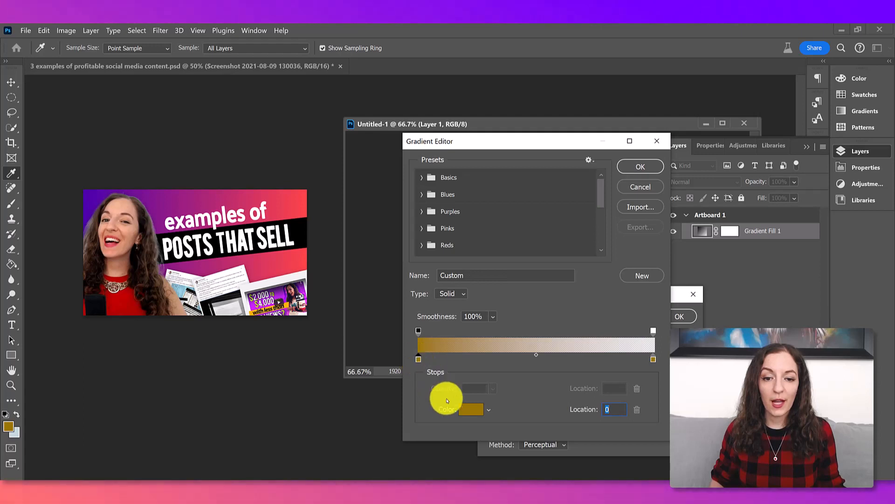
left_click(470, 409)
left_click(748, 344)
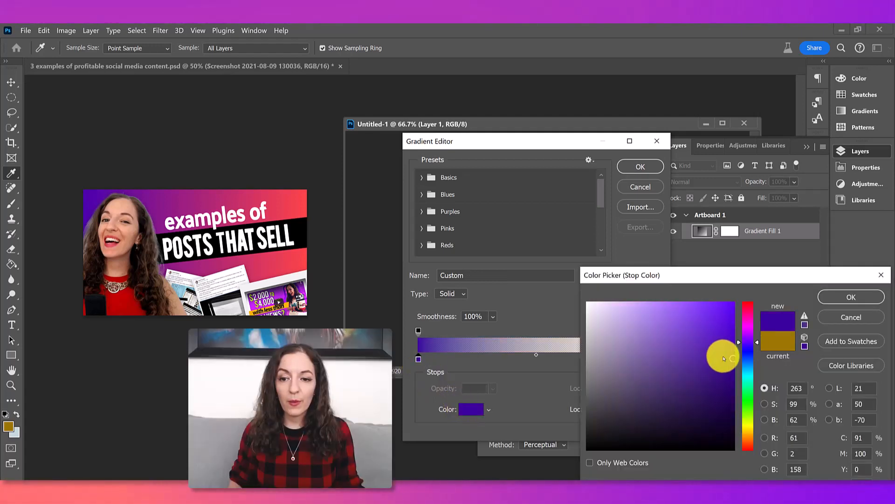
left_click(856, 299)
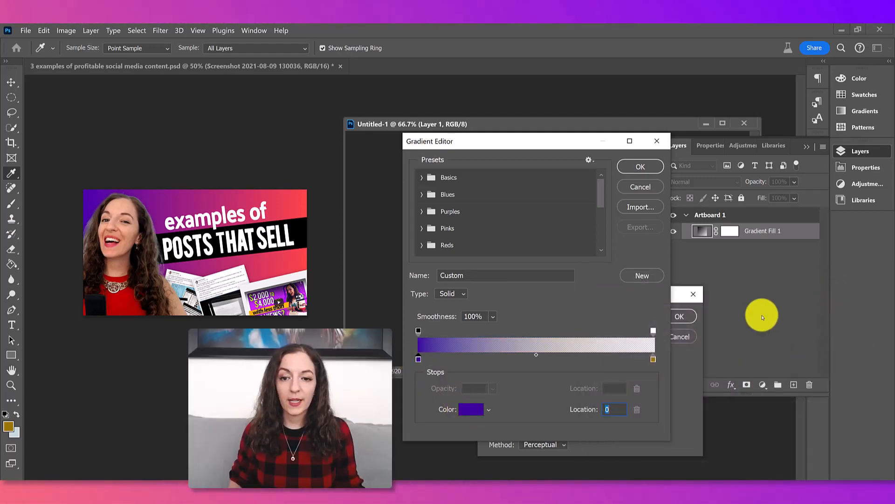
Step: Set the gradient's end opacity stop to 100%
left_click(668, 357)
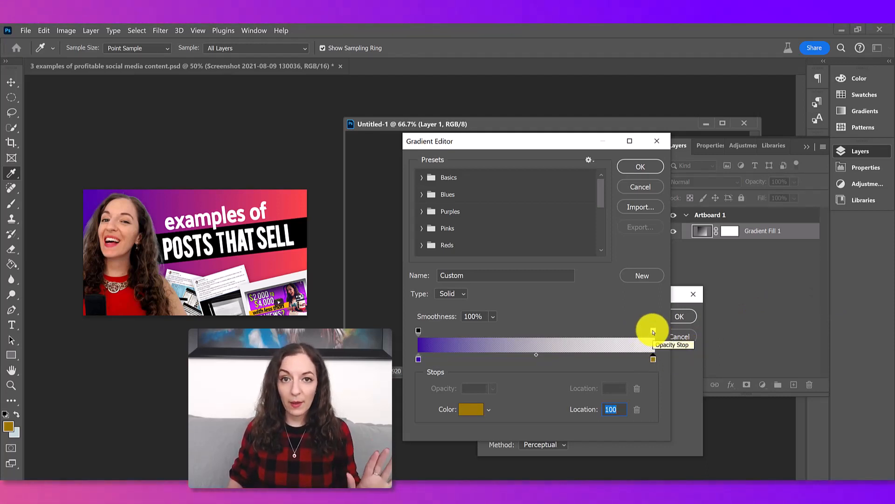
left_click(653, 331)
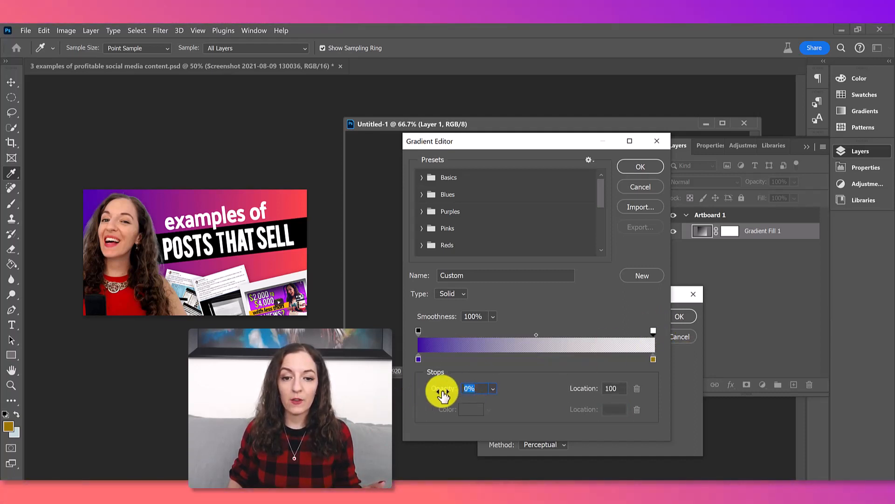
left_click_drag(442, 395, 471, 389)
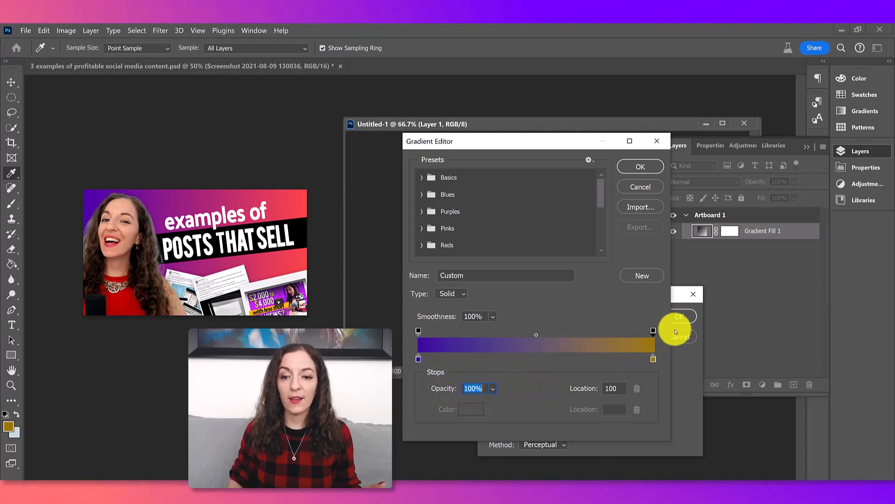
Step: Change the gradient's end colour stop to a pinkish red and accept the edited gradient
double_click(653, 359)
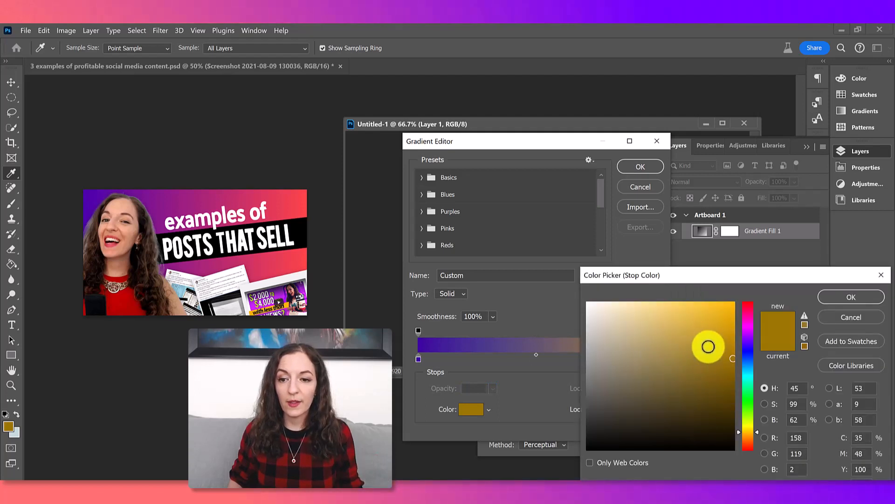
left_click(745, 312)
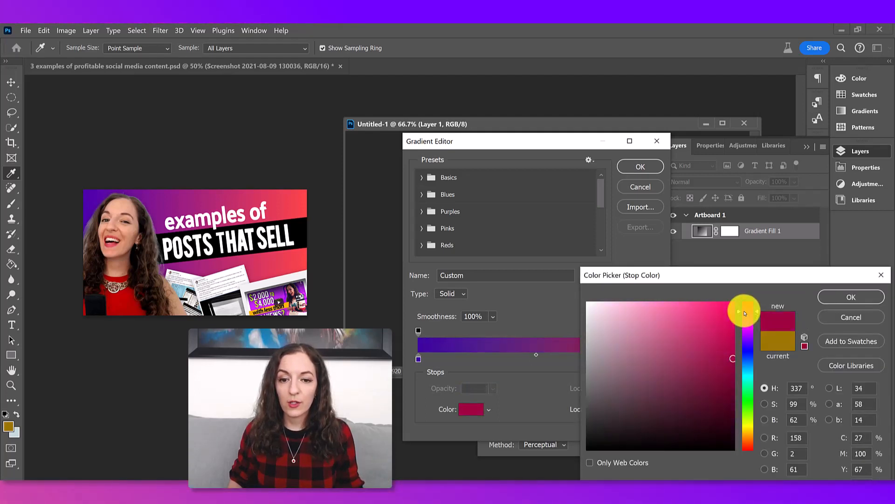
left_click_drag(721, 332, 751, 315)
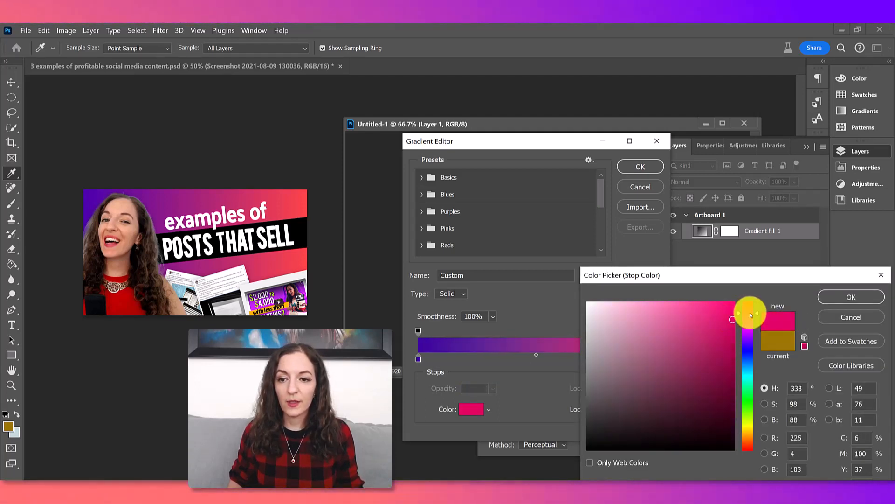
left_click(829, 297)
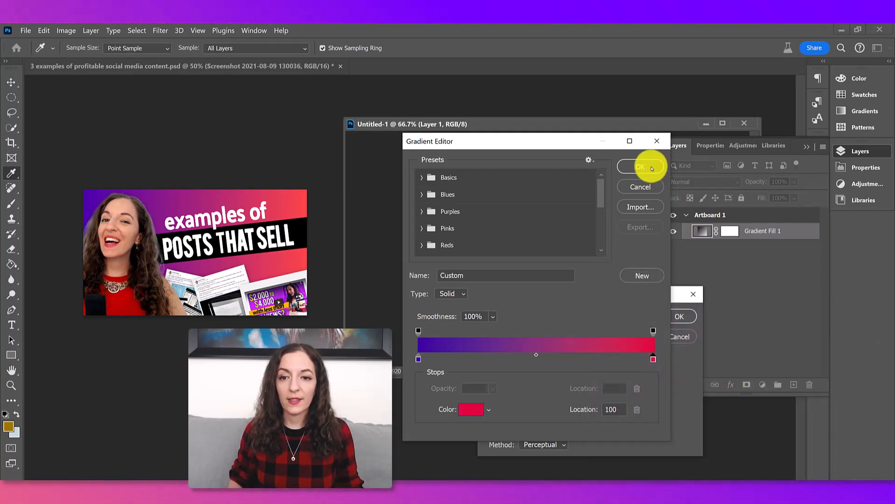
left_click(652, 168)
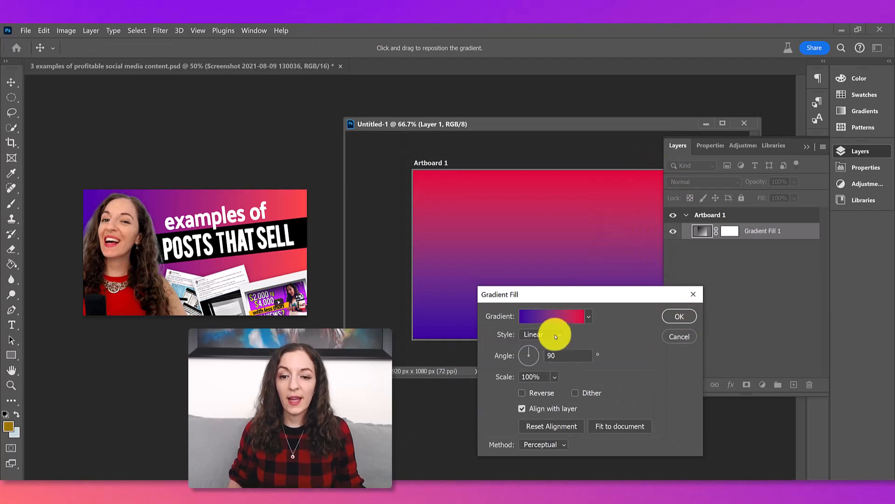
Step: Set the linear gradient's angle to about 16° and apply the fill
left_click_drag(536, 354, 534, 356)
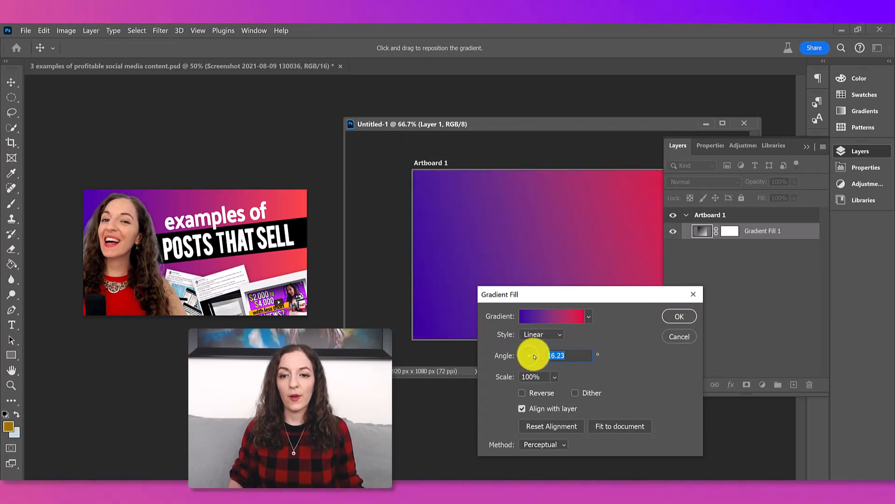
left_click(678, 319)
left_click_drag(579, 122, 577, 123)
left_click(809, 148)
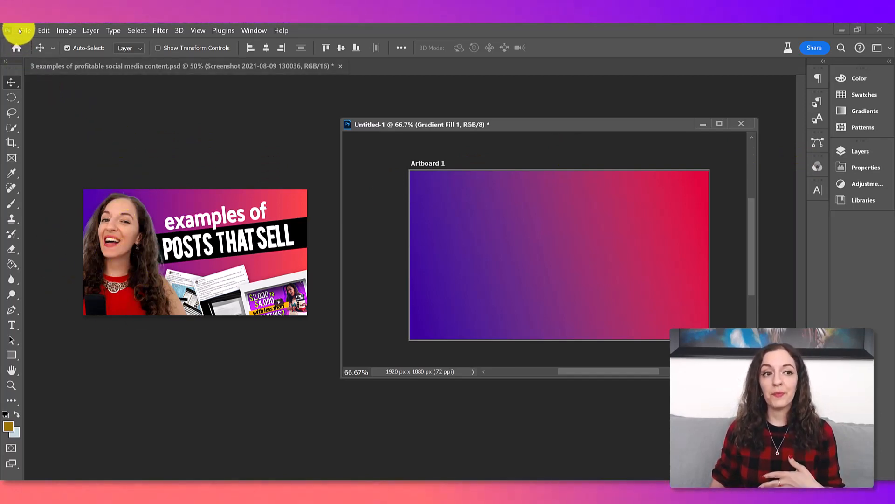
Step: Place the portrait photo as an embedded image on the artboard, positioned at about X 726 px, Y 489 px
left_click(28, 32)
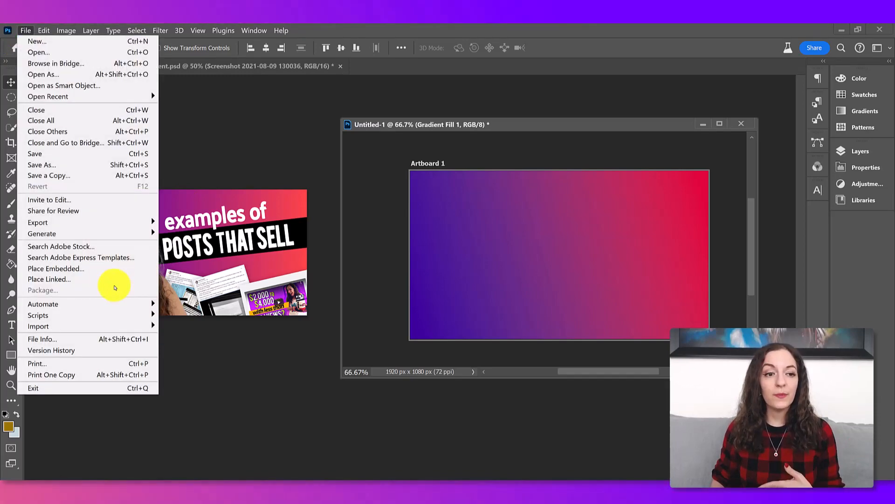
left_click(93, 269)
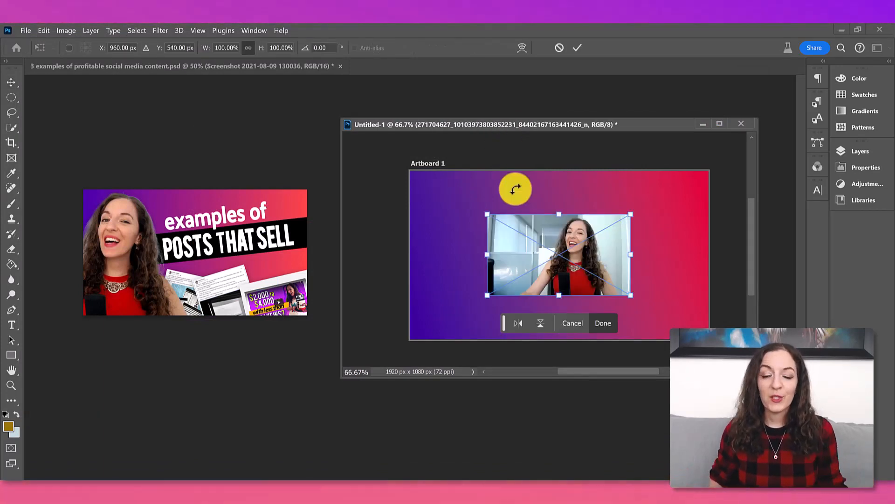
left_click_drag(560, 241, 523, 233)
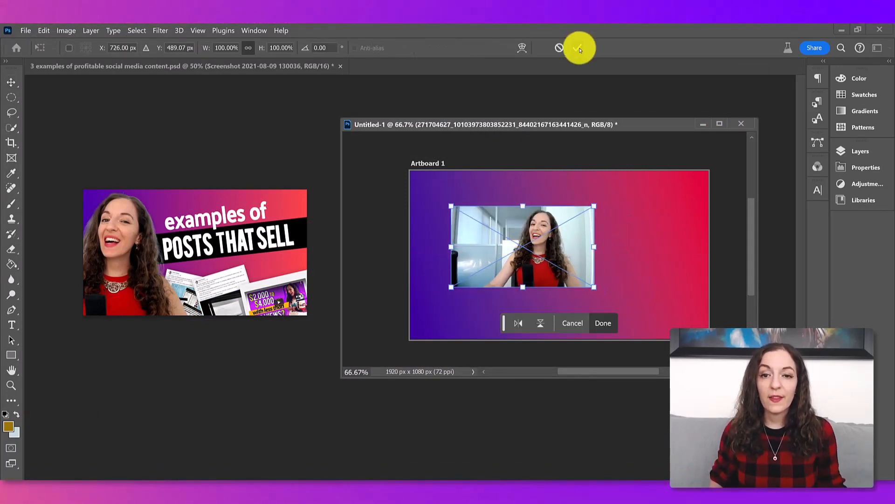
left_click(579, 49)
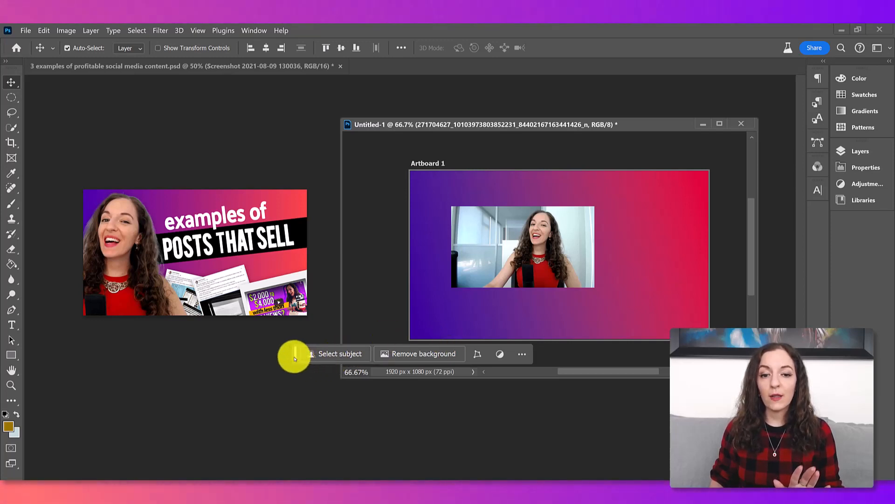
Step: Move the floating task bar clear of the artboard and use the Quick Selection tool's Select Subject on the portrait photo
left_click_drag(295, 358, 336, 412)
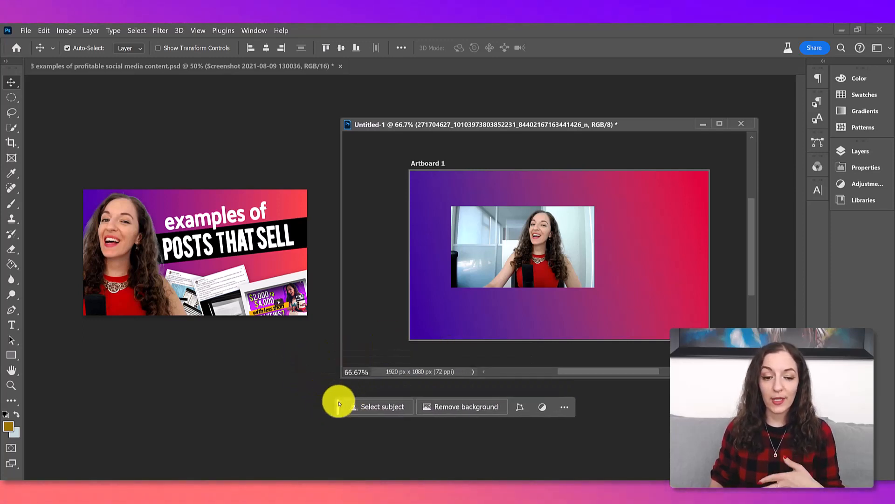
left_click(11, 127)
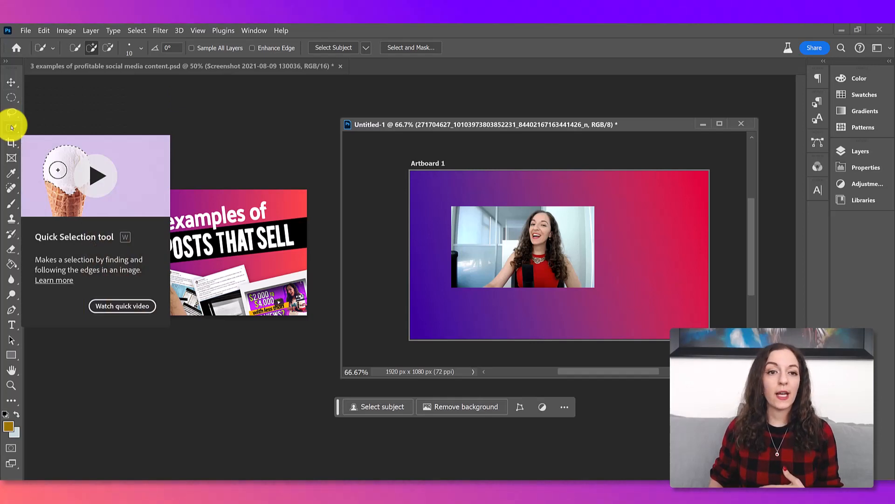
left_click(332, 48)
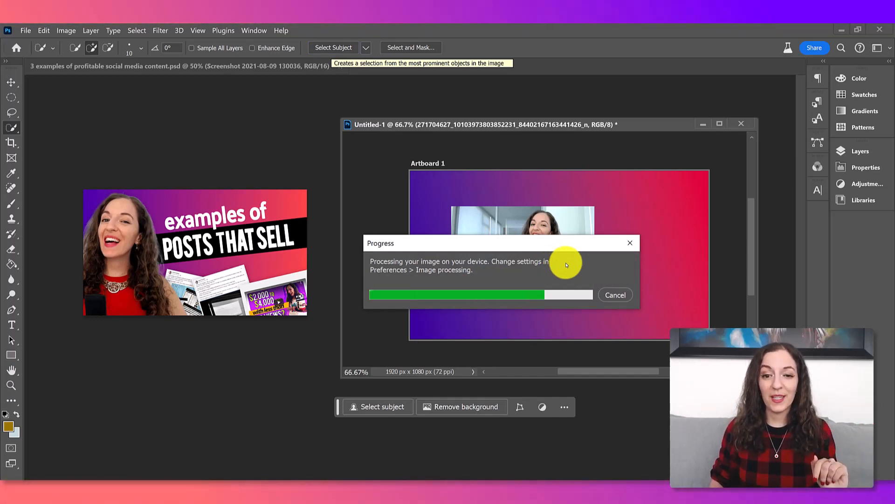
left_click(854, 149)
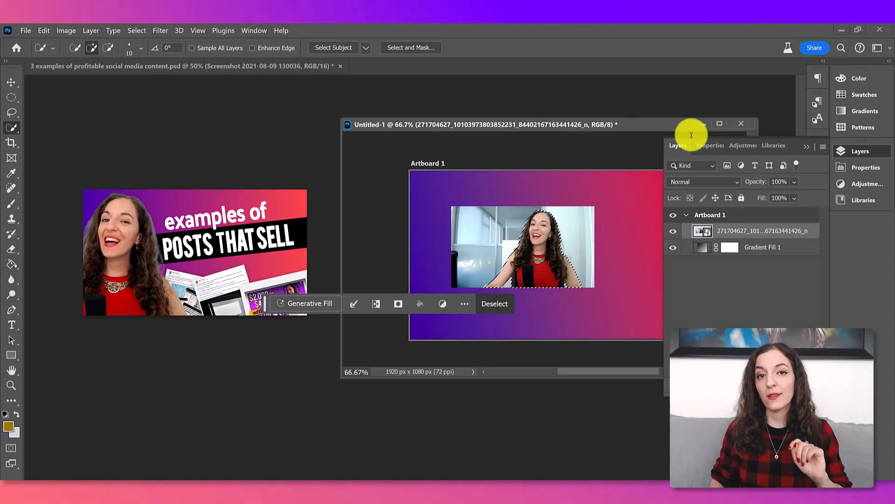
left_click(806, 149)
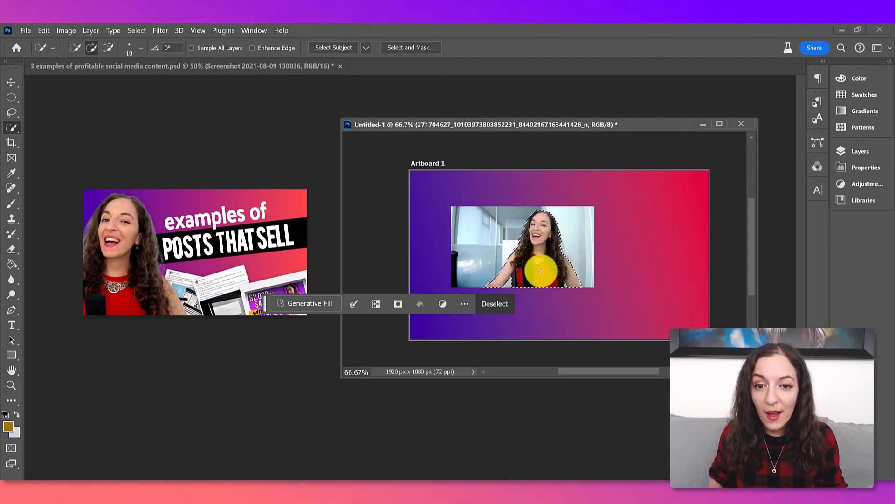
Step: Set the Quick Selection brush to 62 px in subtract mode for refining the subject's outline
scroll(510, 229, "up", 2)
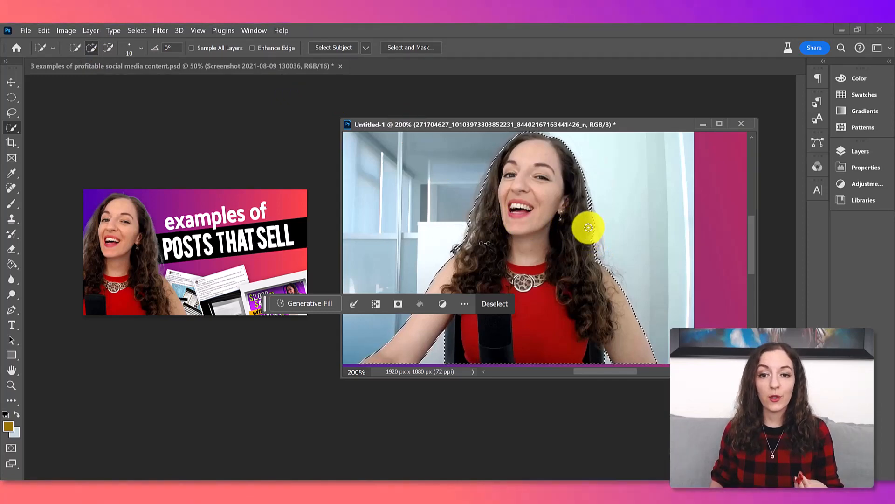
left_click(140, 48)
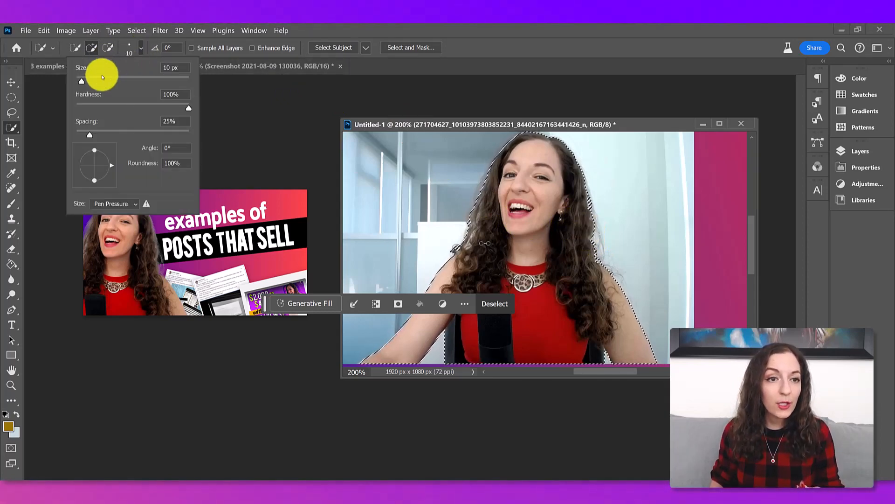
left_click_drag(111, 82, 112, 82)
left_click(140, 48)
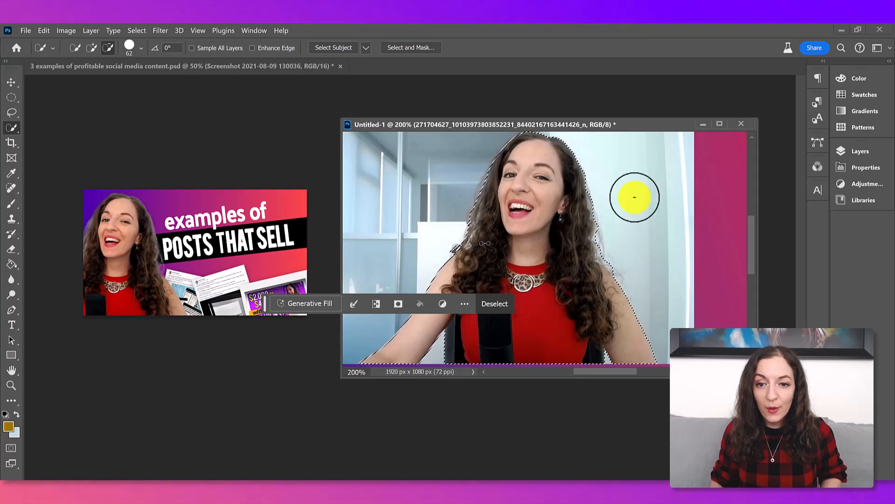
Step: Invert the subject selection on the portrait photo
right_click(534, 237)
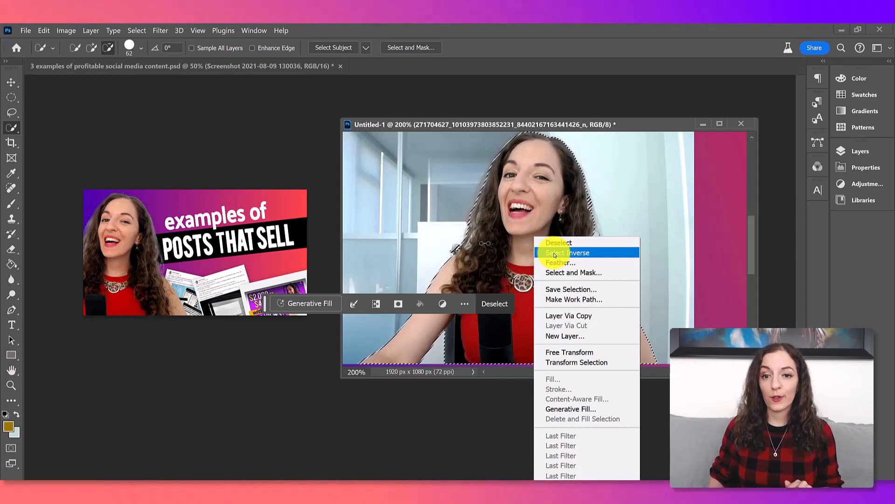
left_click(554, 254)
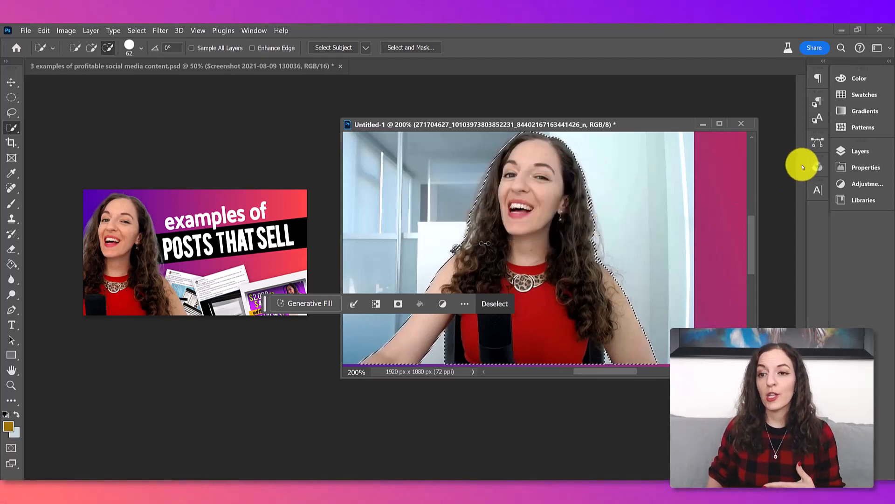
Step: Rasterize the portrait photo layer and delete the selected background around the subject
left_click(865, 152)
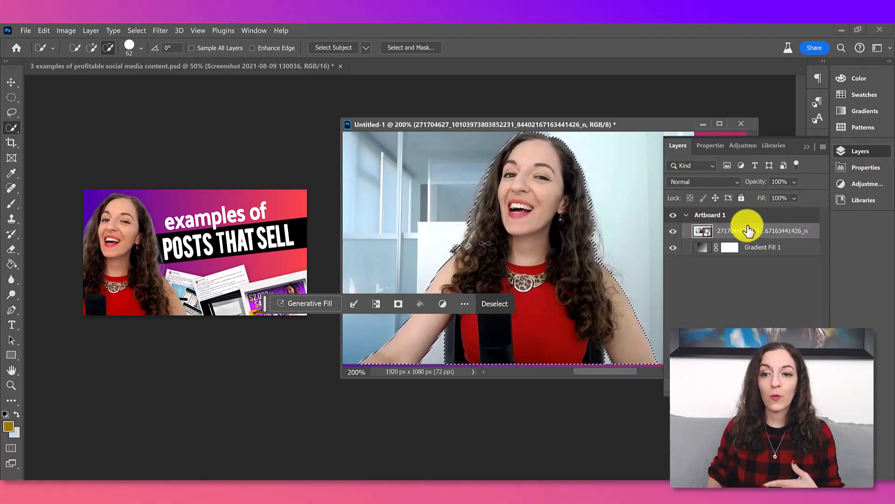
right_click(729, 231)
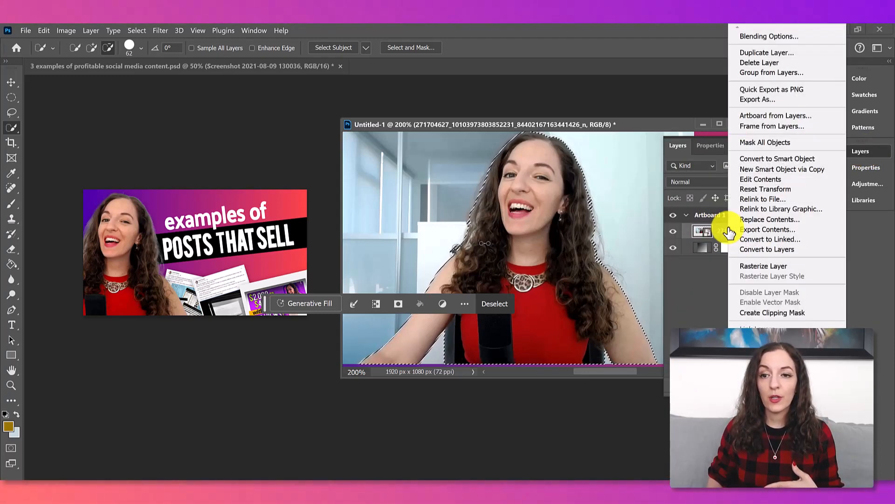
left_click(773, 269)
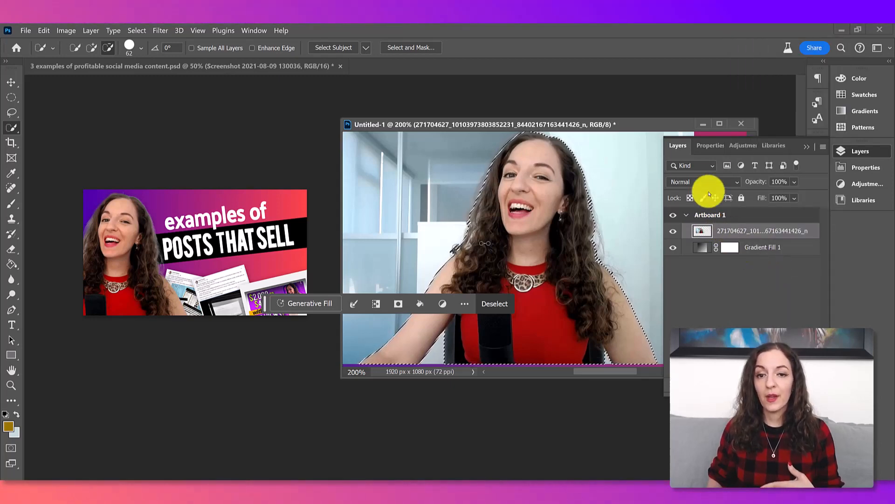
left_click(807, 146)
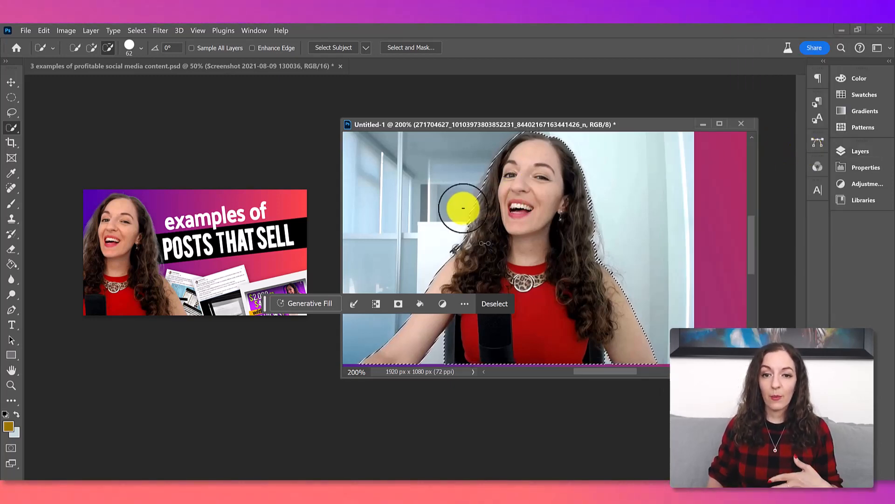
key("Delete")
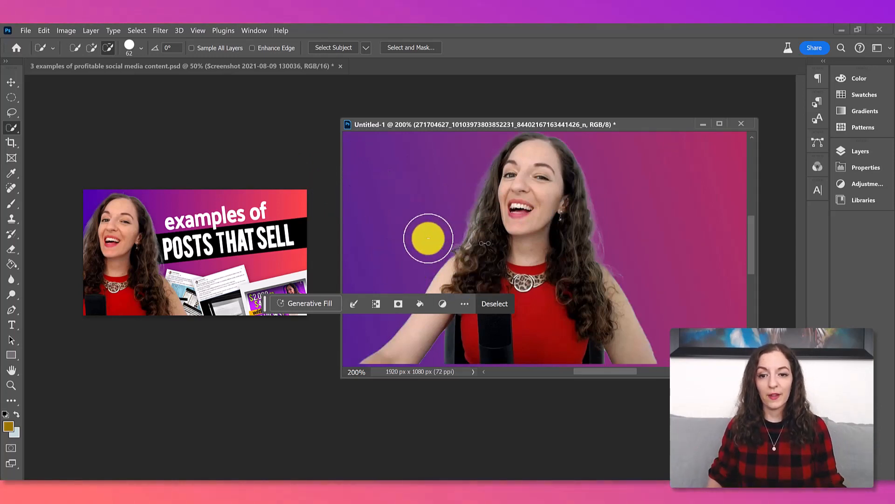
key("ctrl+d")
Step: Move the cut-out portrait into the lower-left corner of the artboard
key("ctrl+minus")
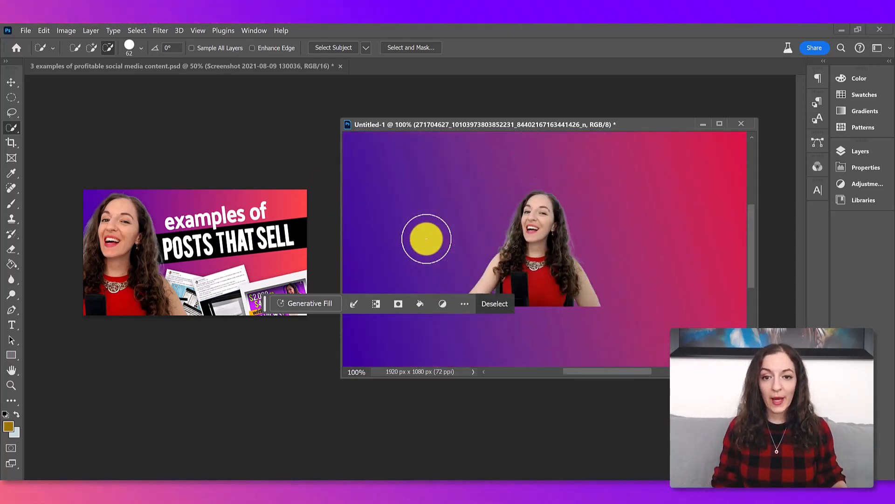
key("ctrl+minus")
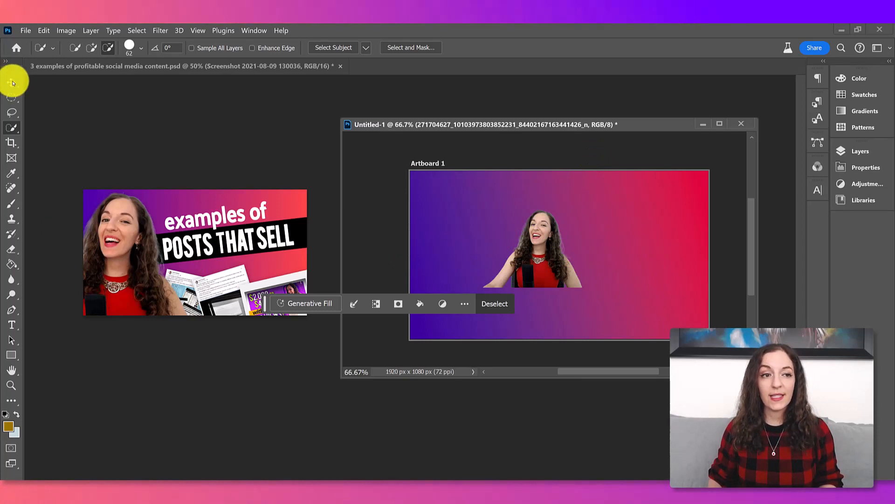
left_click(12, 82)
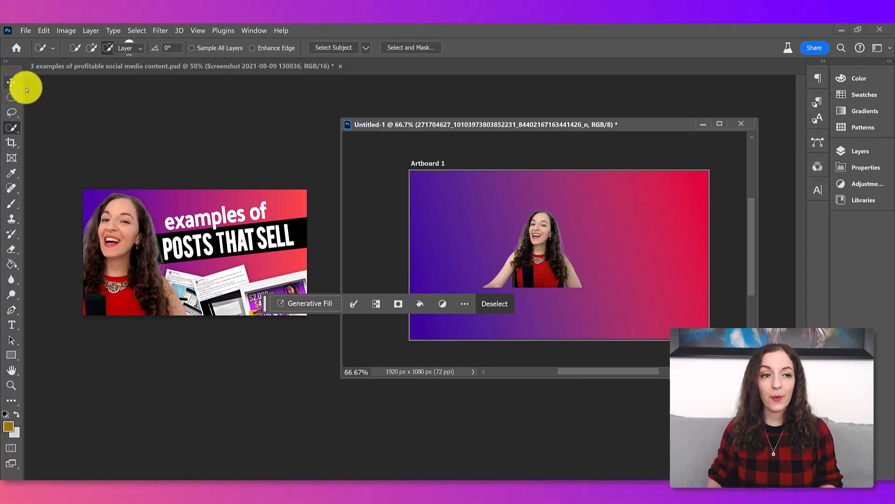
left_click_drag(539, 262, 468, 317)
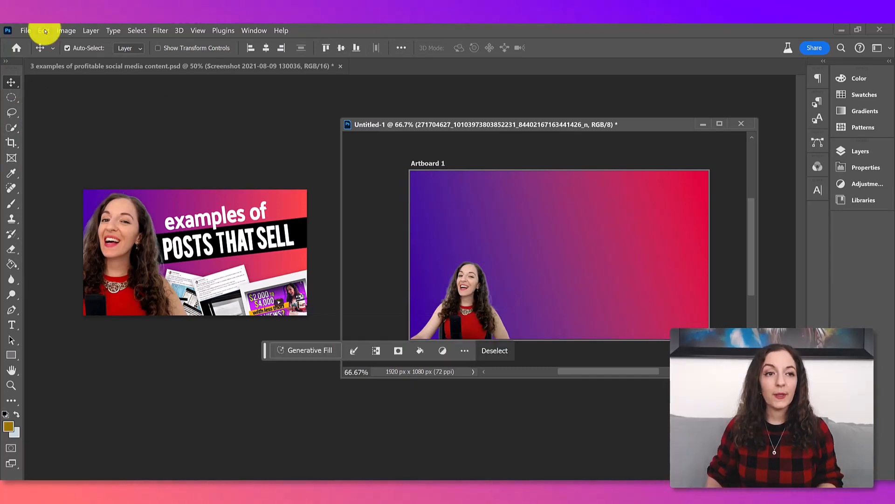
left_click(44, 31)
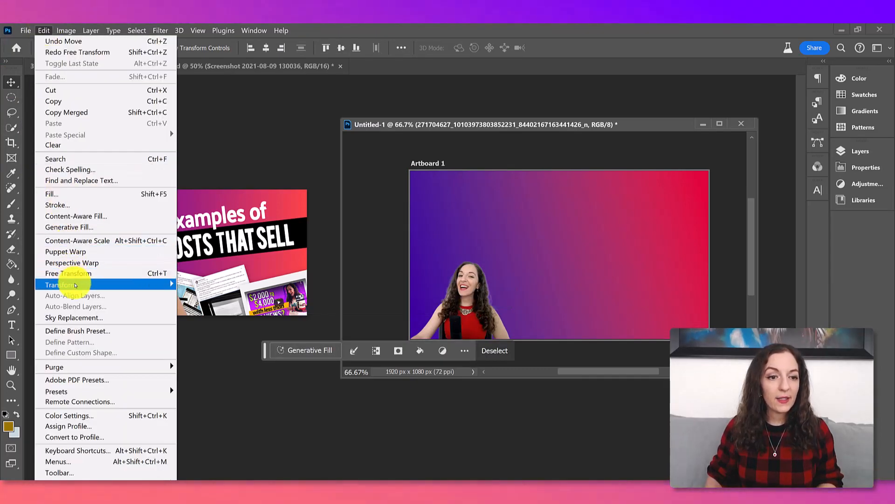
mouse_move(76, 285)
left_click(210, 298)
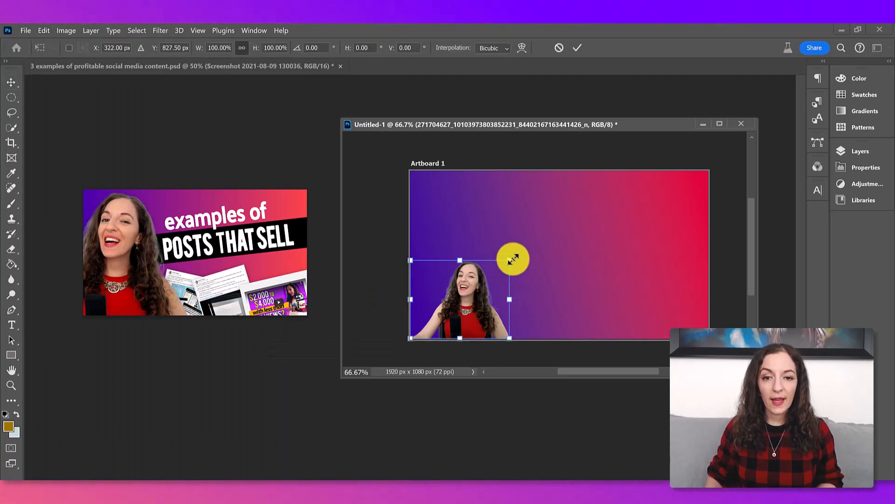
left_click_drag(512, 259, 576, 257)
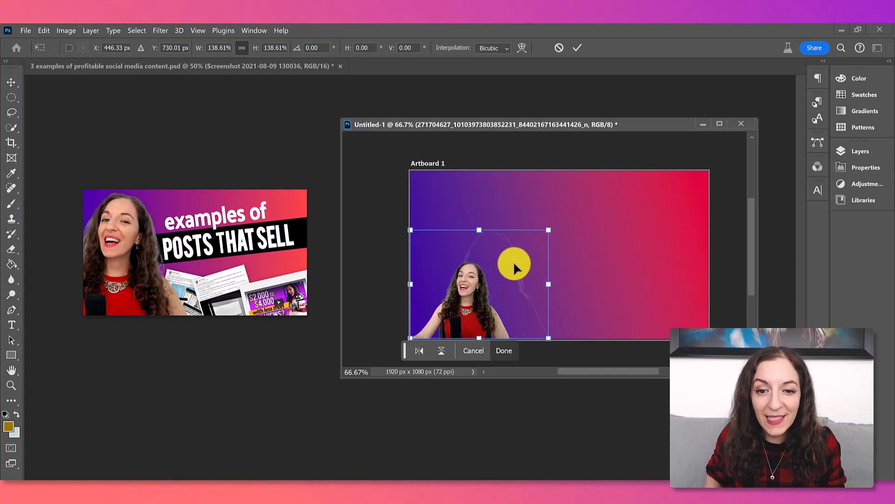
left_click_drag(522, 285, 532, 252)
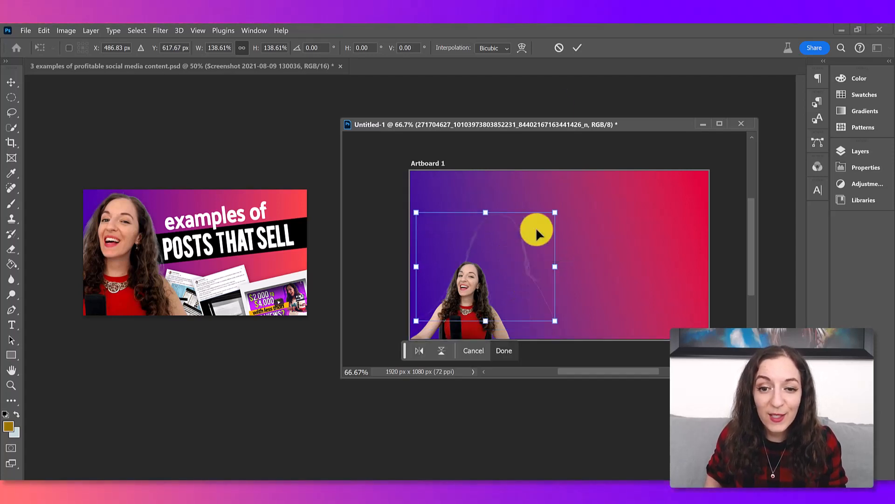
left_click(578, 51)
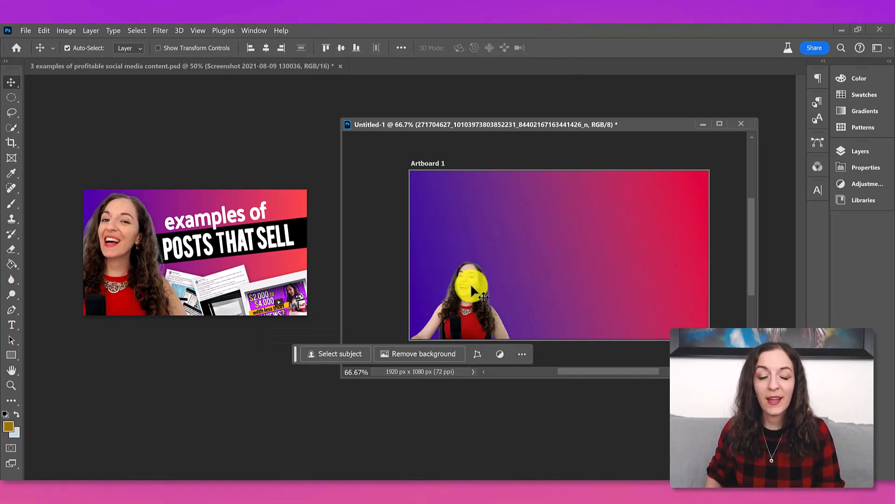
Step: Scale the cut-out portrait to about 209% and position it at about X 223 px, Y 556 px
left_click(44, 31)
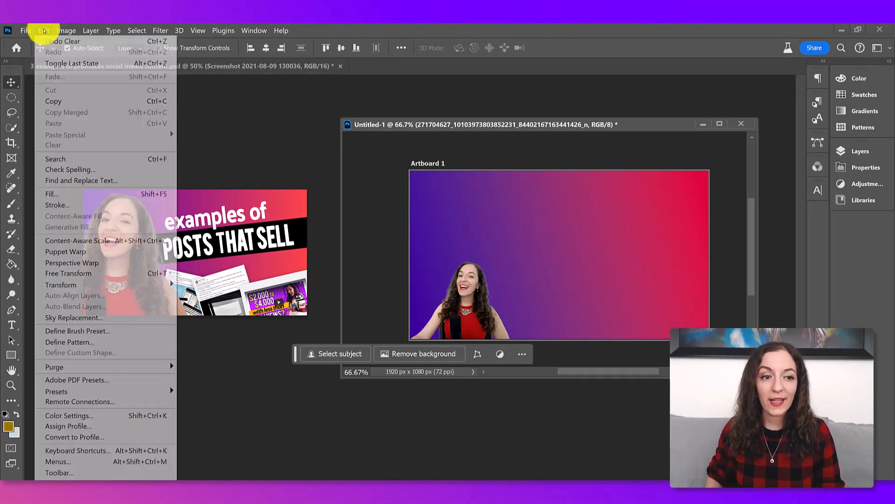
mouse_move(170, 285)
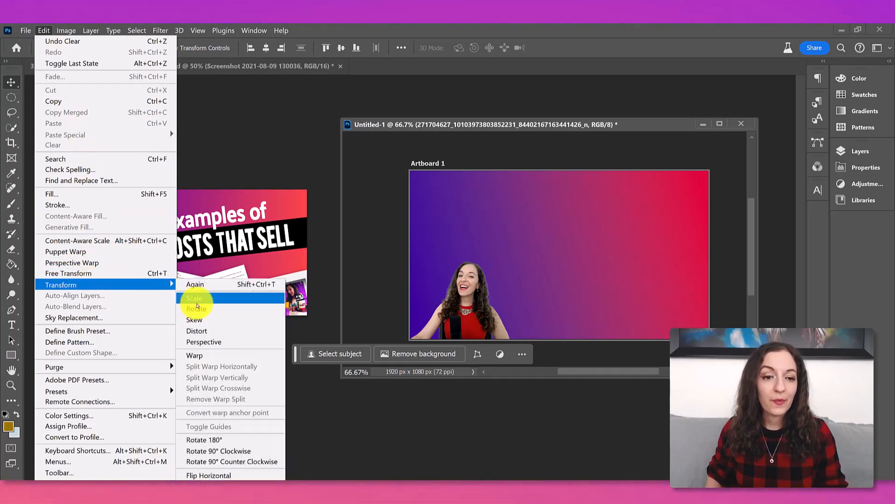
left_click(201, 301)
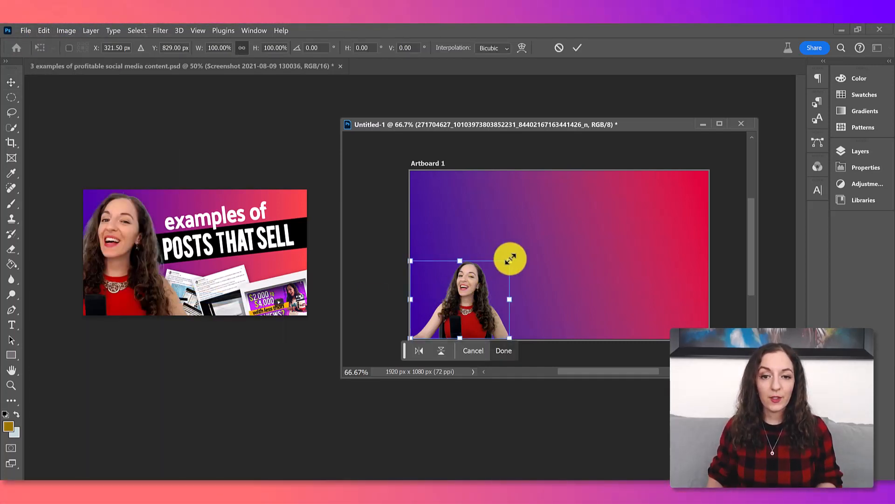
left_click_drag(511, 258, 713, 296)
left_click_drag(513, 256, 474, 253)
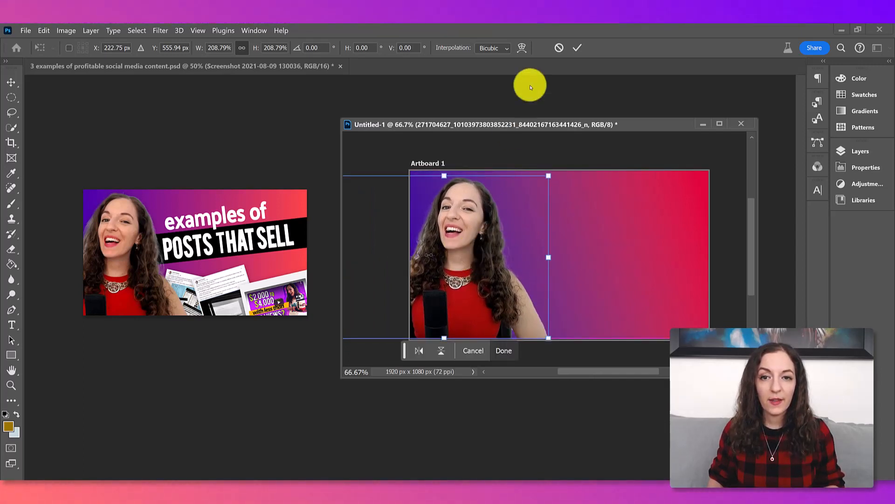
left_click(579, 47)
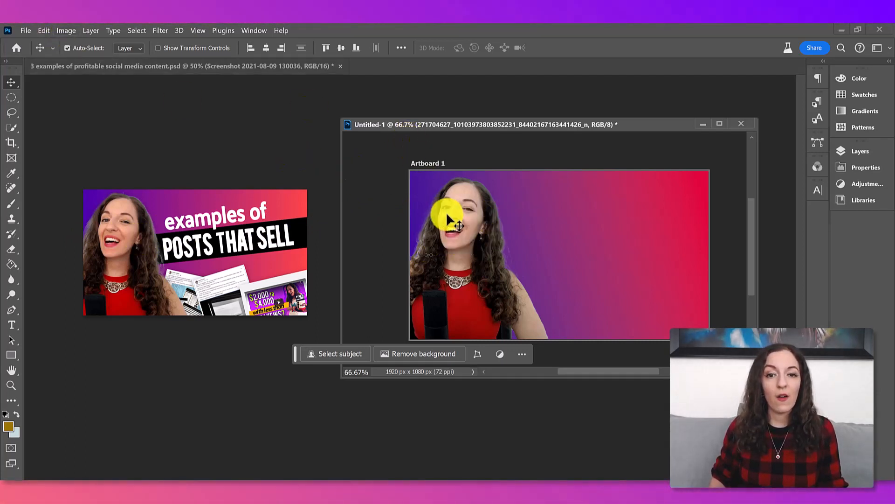
Step: Raise the portrait's saturation to +19 with a Hue/Saturation adjustment
left_click(70, 32)
mouse_move(83, 59)
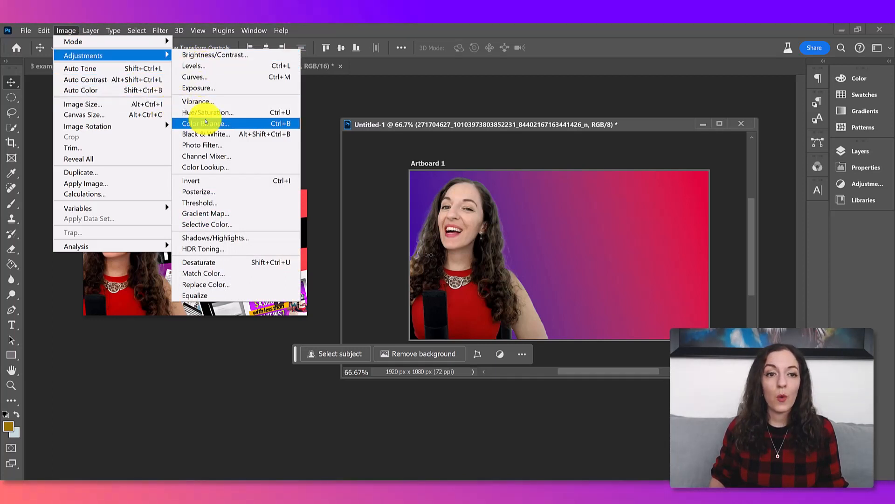
left_click(208, 113)
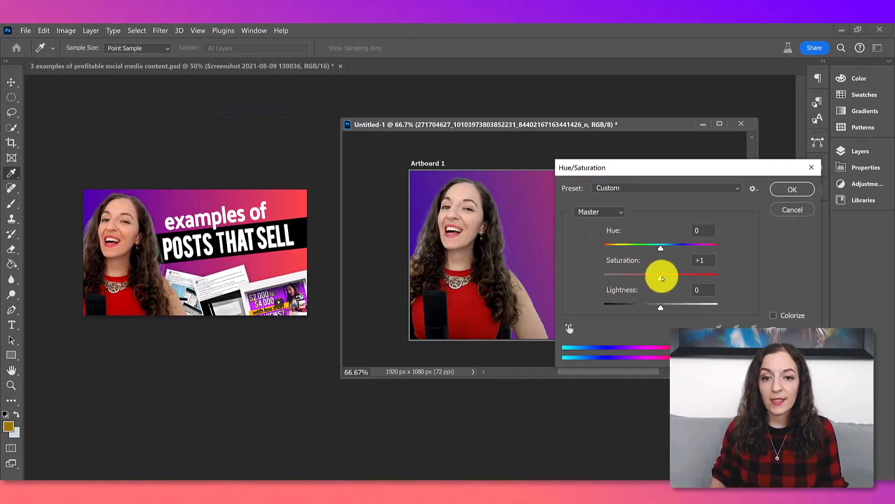
left_click_drag(666, 278, 671, 278)
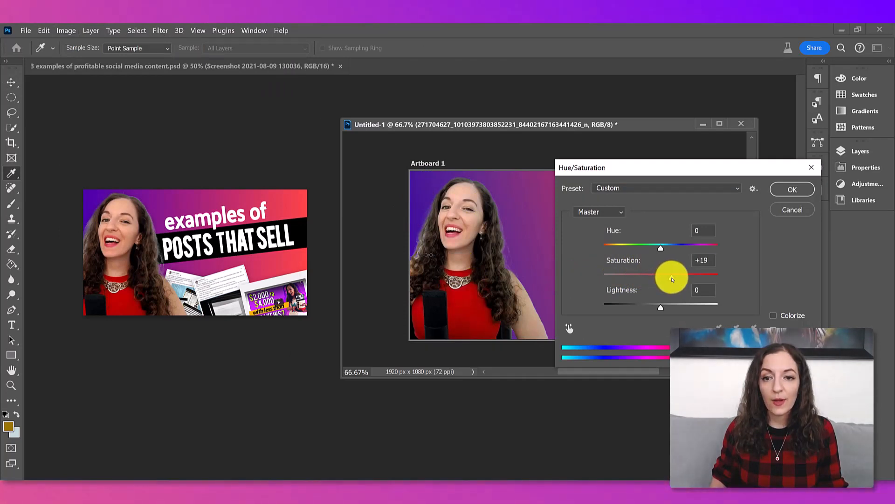
left_click(777, 192)
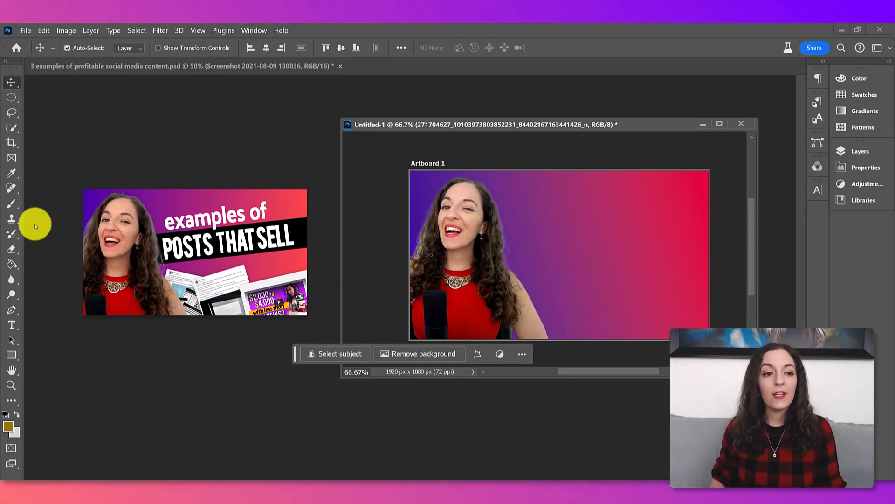
Step: Add the horizontal text "examples of" in white Palanquin Bold, 75 pt, beside the portrait's head
left_click(12, 325)
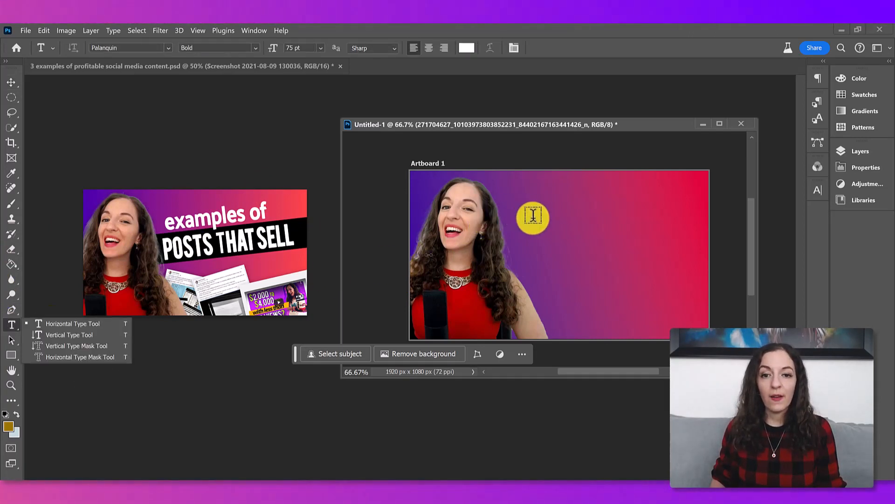
left_click(551, 218)
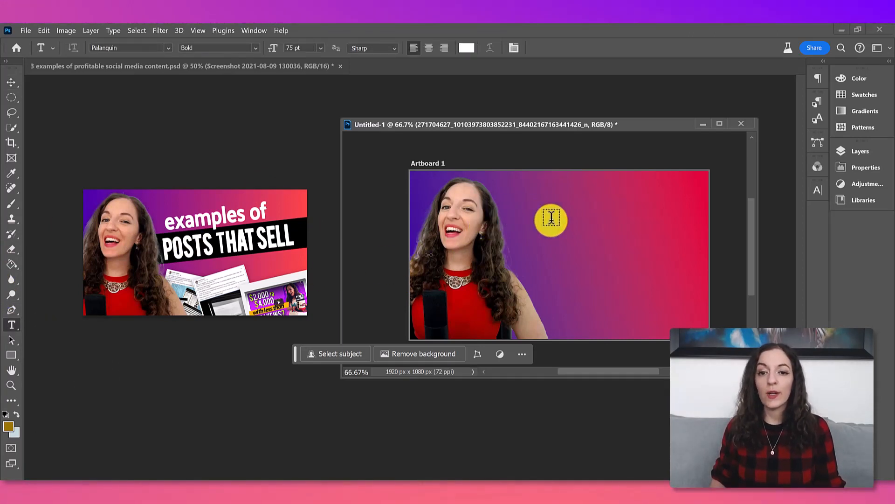
left_click(552, 217)
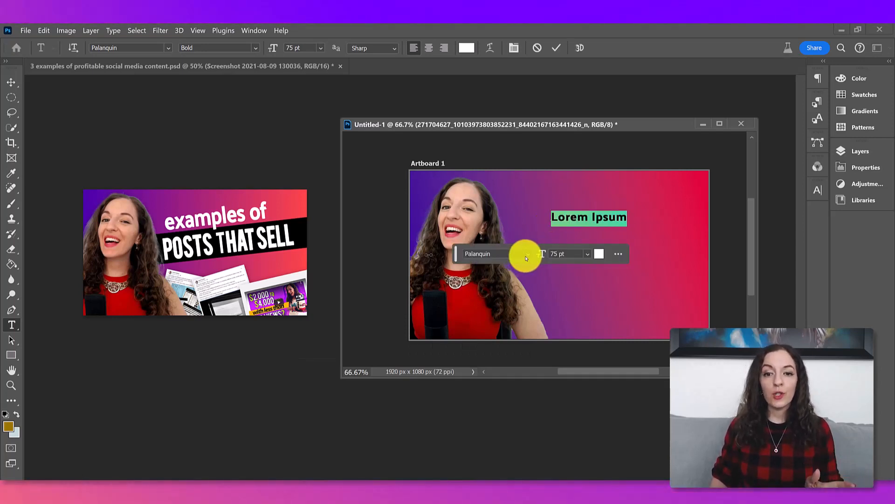
left_click(526, 257)
scroll(526, 257, "up", 1)
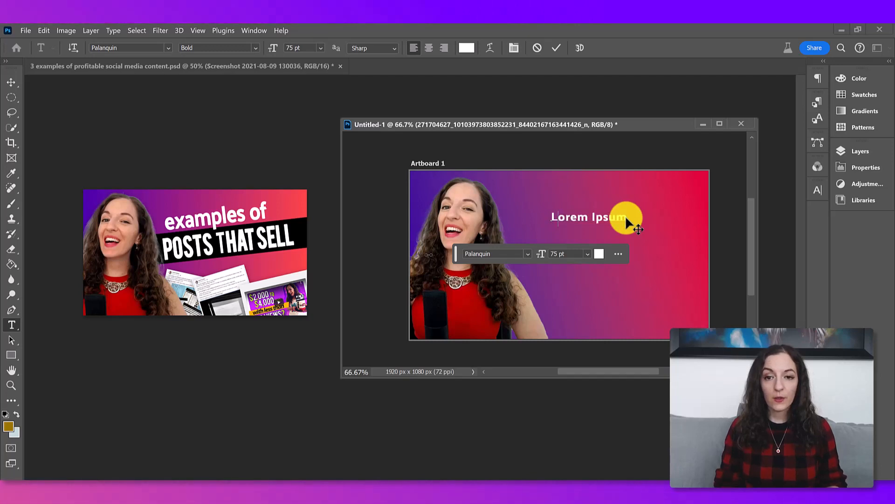
type("examples")
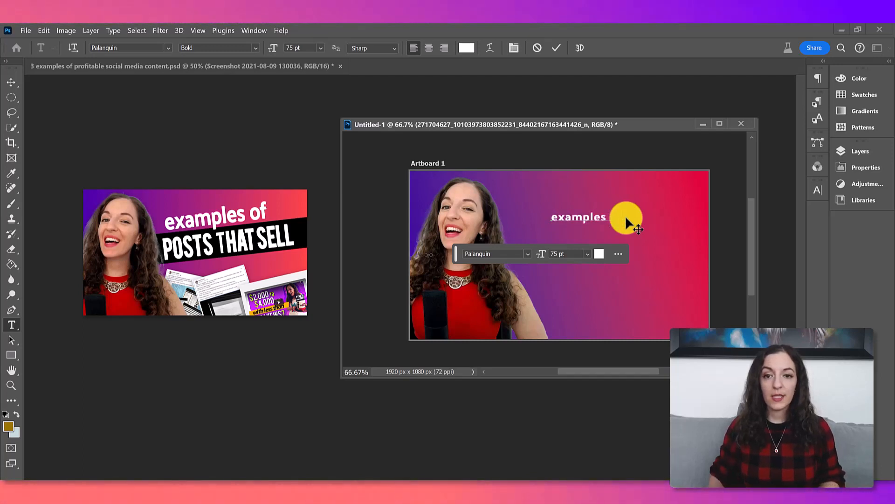
type(" of")
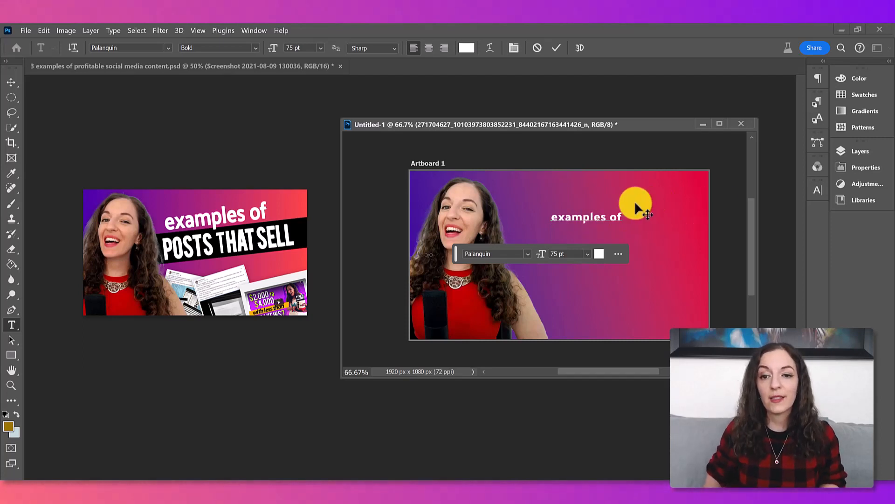
left_click(559, 47)
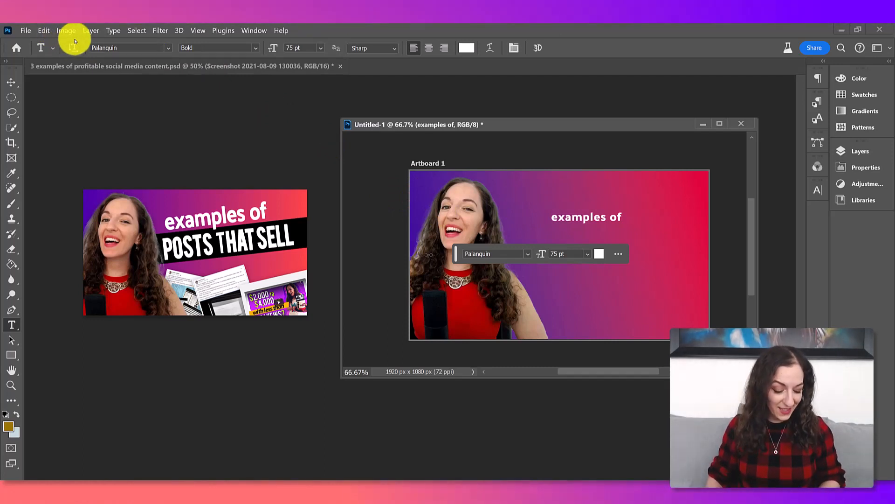
Step: Scale the "examples of" text to about 204% with a transform, extending it toward the artboard's upper-right corner
key("ctrl+t")
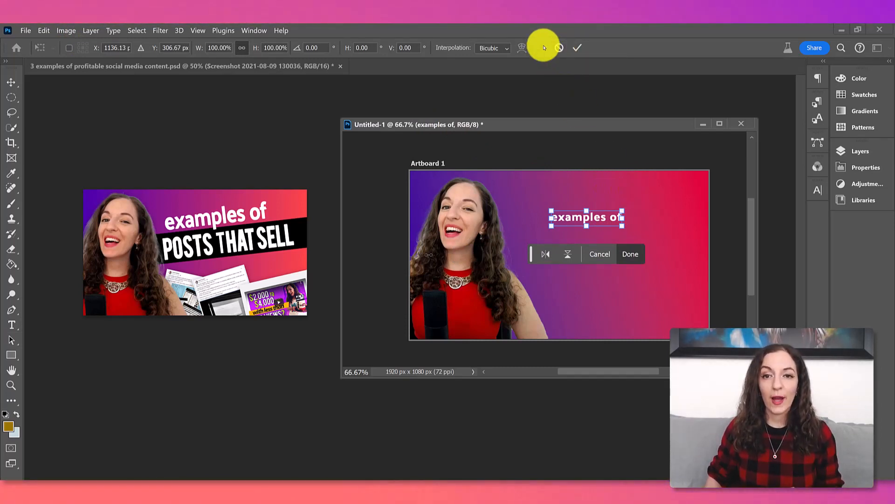
key("Escape")
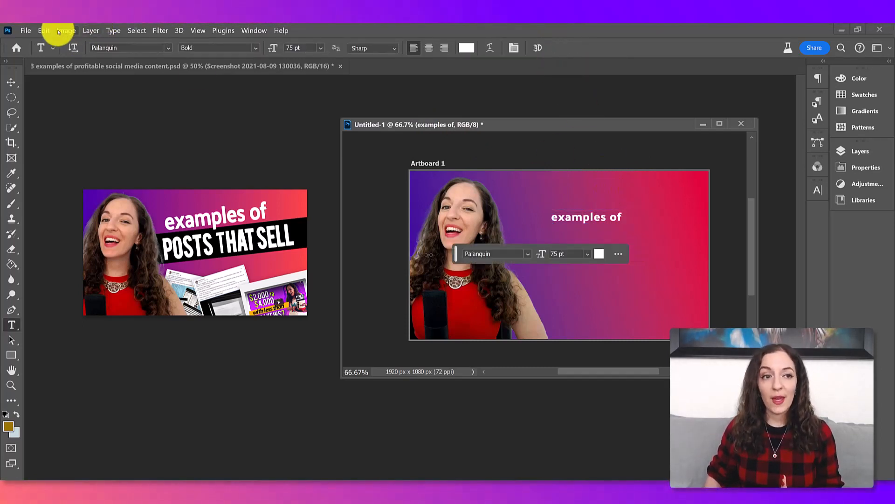
left_click(44, 31)
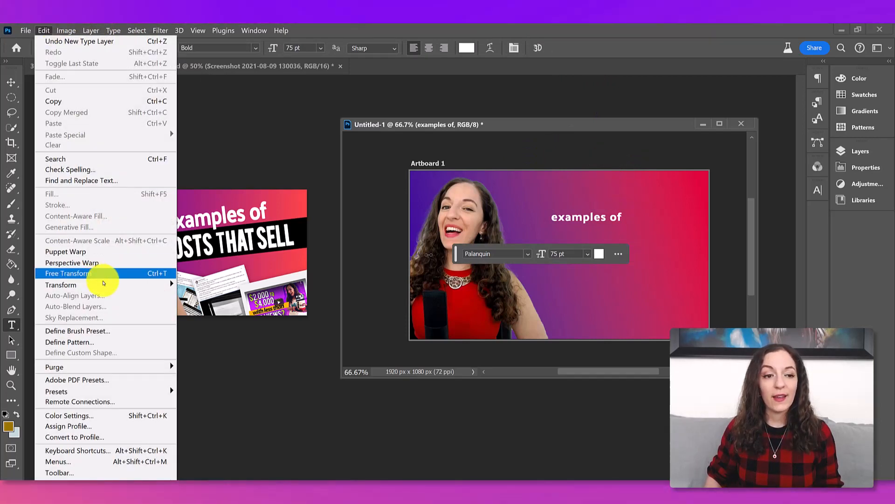
mouse_move(128, 283)
left_click(231, 300)
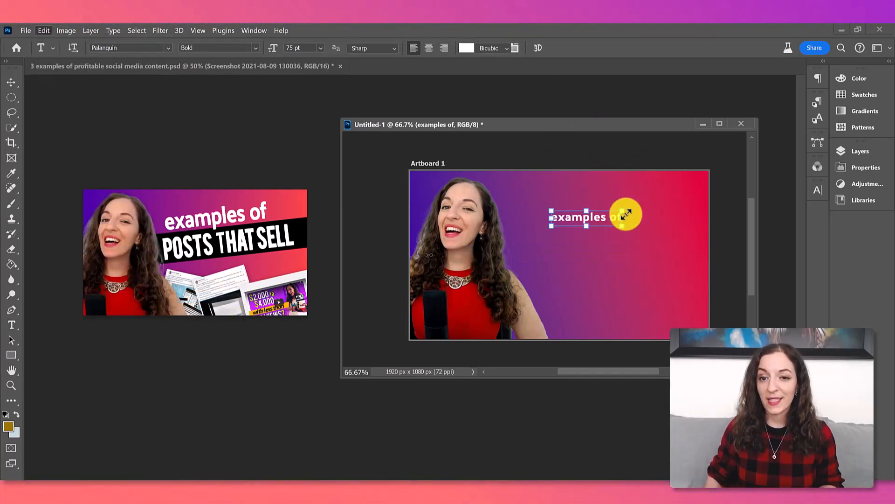
left_click_drag(628, 211, 698, 198)
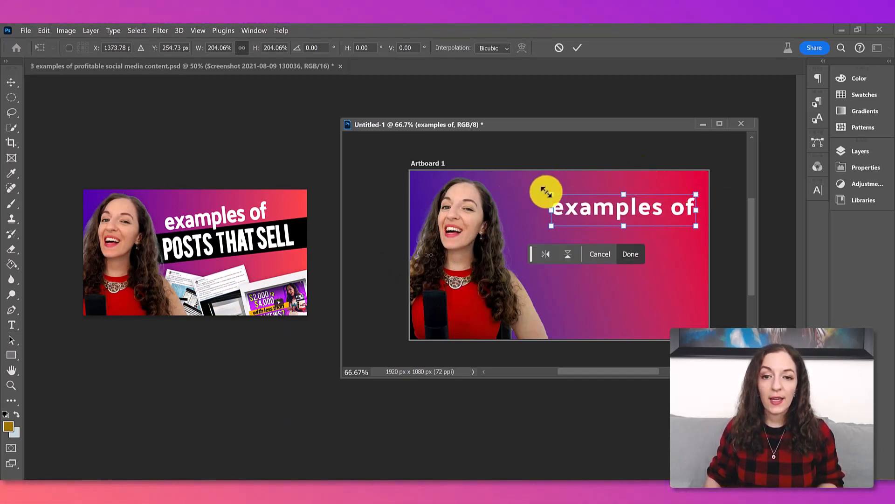
left_click(577, 48)
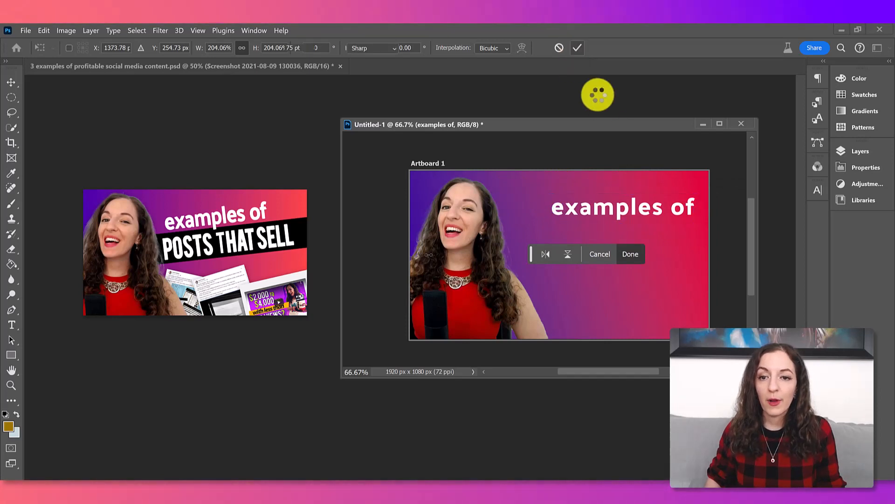
Step: Set the "examples of" text to 171 pt with -55 tracking and shift it closer to the portrait's head
left_click(813, 194)
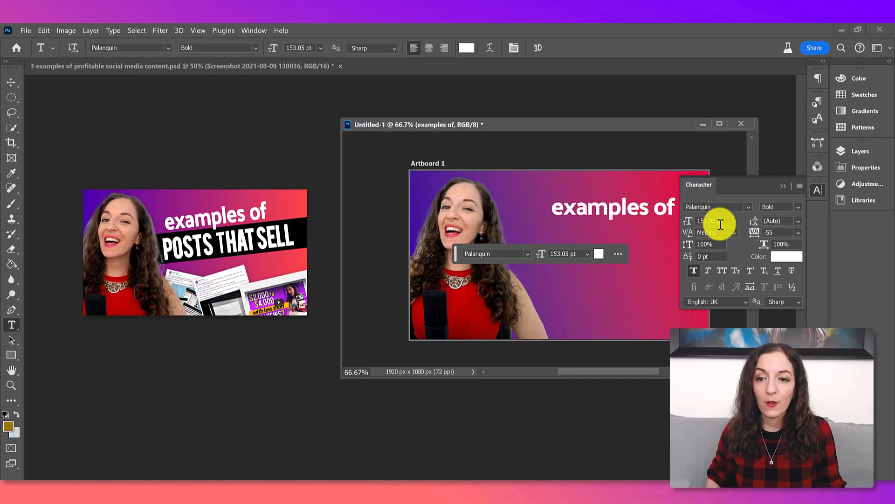
left_click_drag(688, 221, 690, 225)
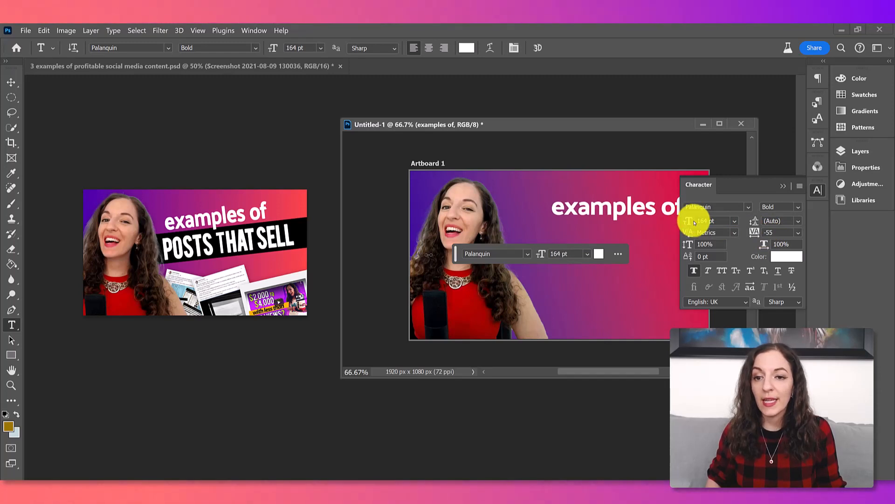
left_click(735, 221)
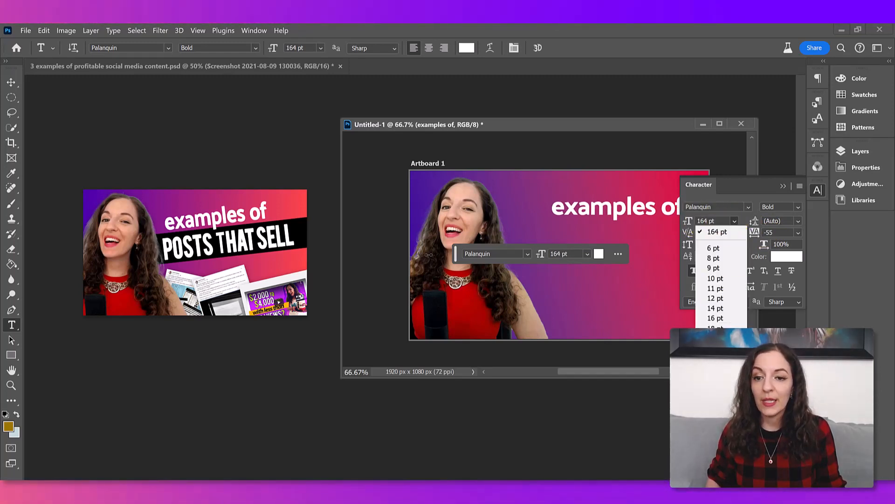
left_click(734, 221)
left_click(734, 221)
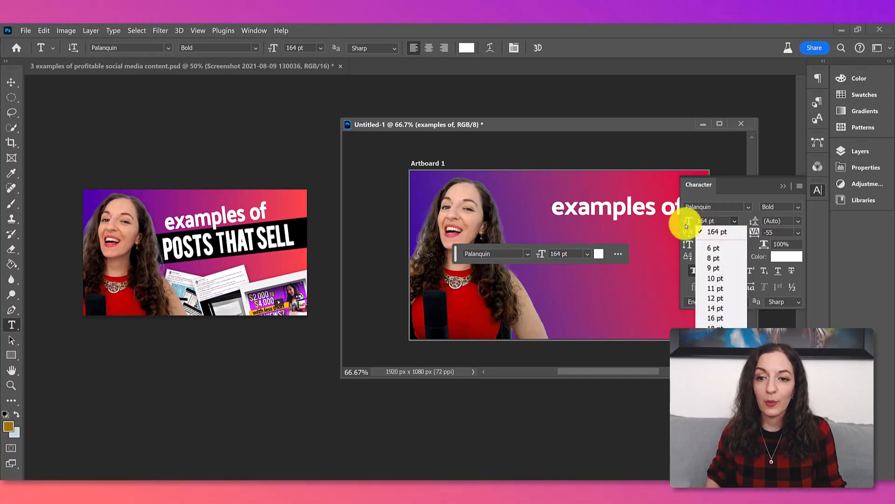
left_click_drag(687, 225, 691, 225)
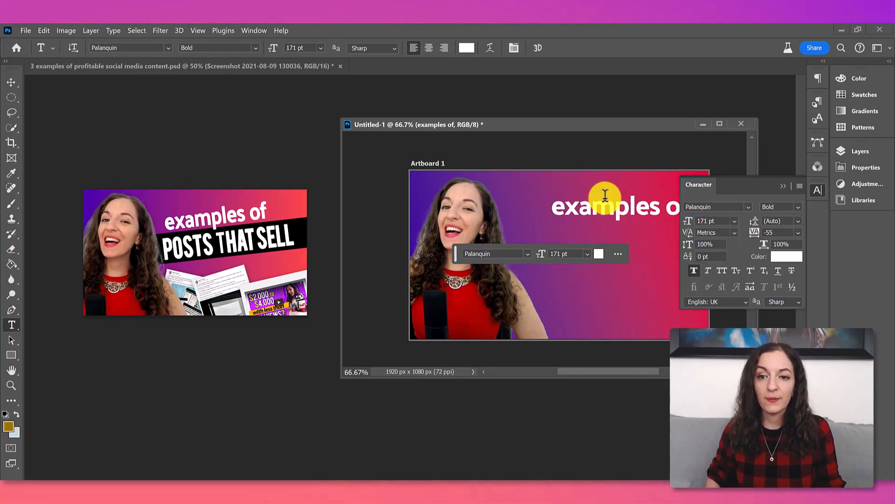
left_click(10, 82)
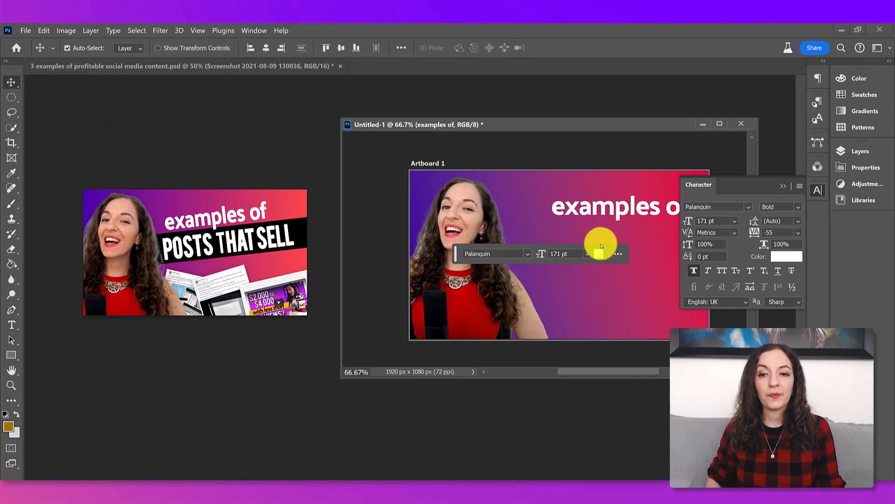
left_click_drag(619, 210, 589, 215)
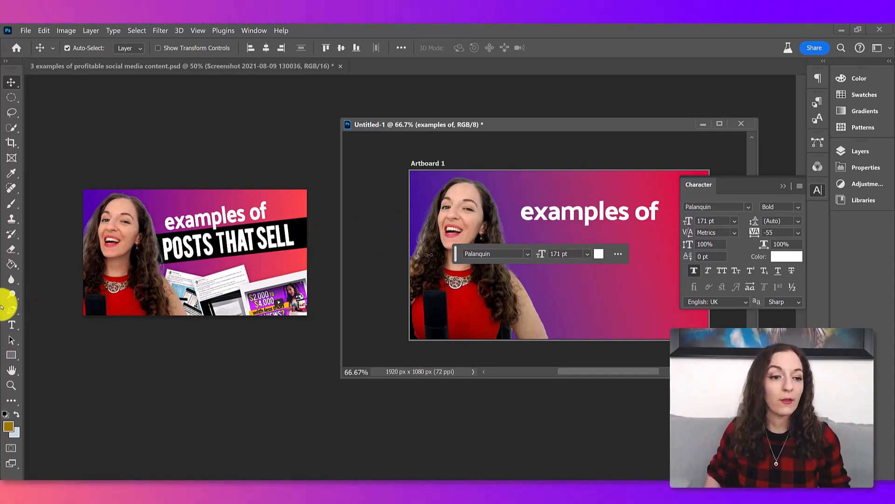
Step: Add the horizontal text "POSTS THAT SELL" in white Palanquin Bold, 83.8 pt, in the lower part of the artboard beside the portrait
left_click(11, 325)
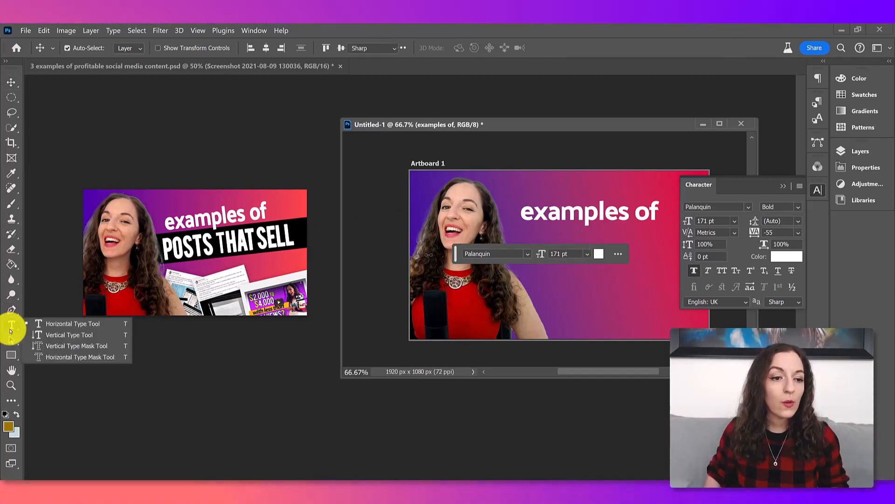
left_click(42, 325)
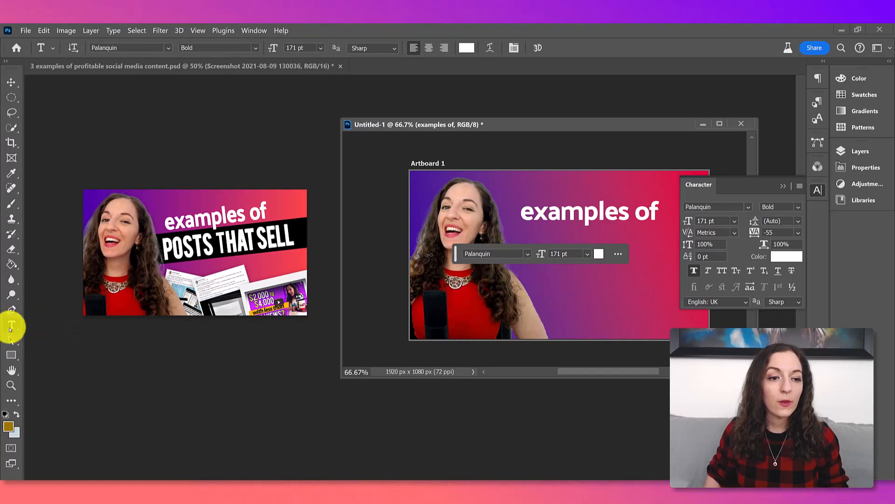
left_click(550, 298)
type("P")
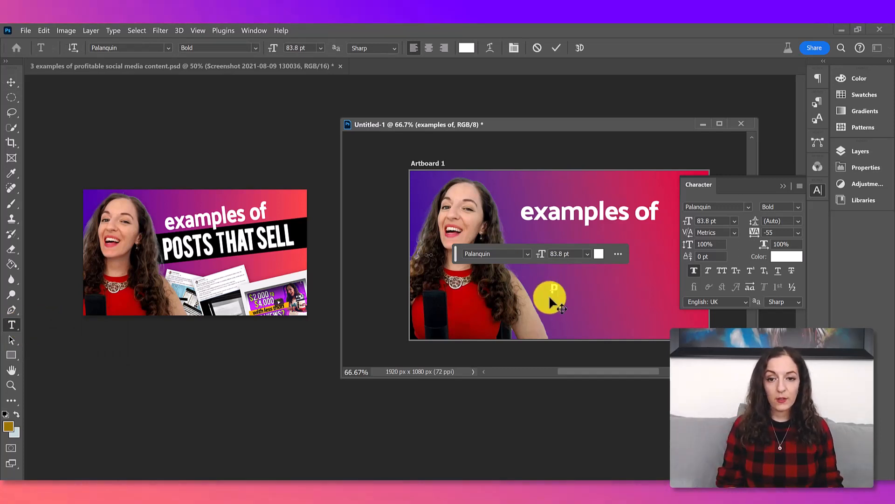
type("OST")
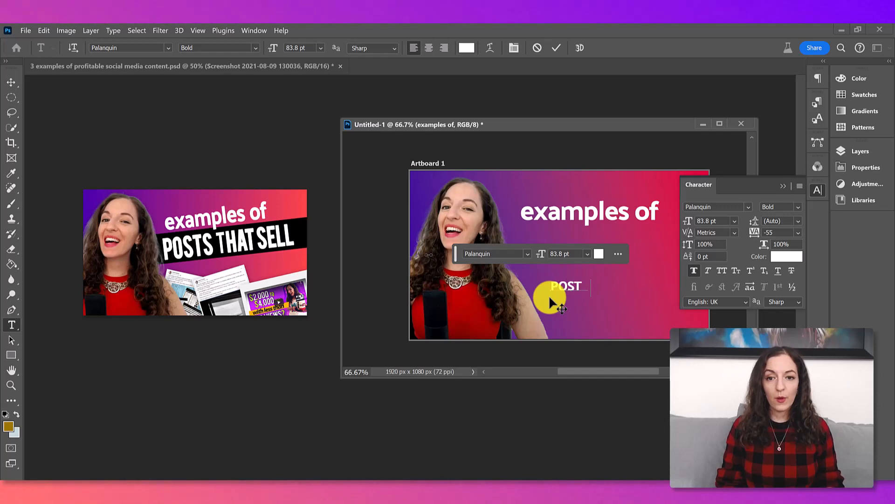
type("S THAT SELL")
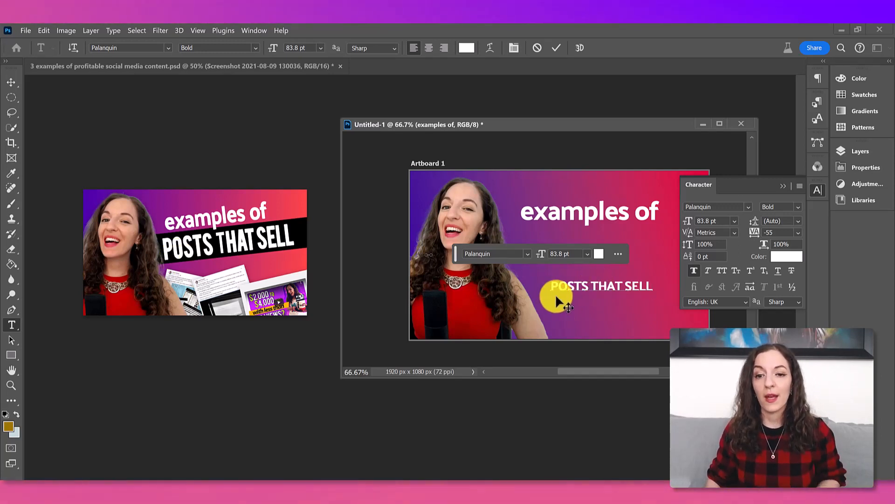
Step: Change the whole "POSTS THAT SELL" text to Bebas Regular at 158 pt
left_click_drag(586, 285, 660, 284)
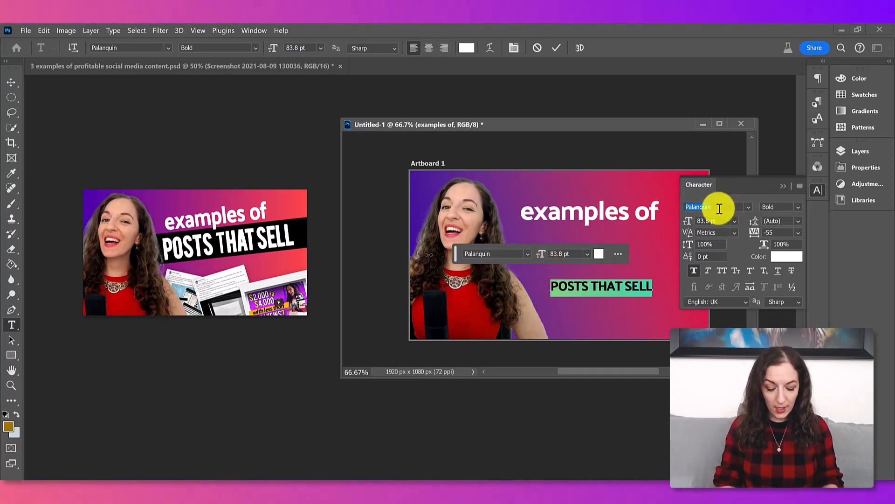
type("Bebas")
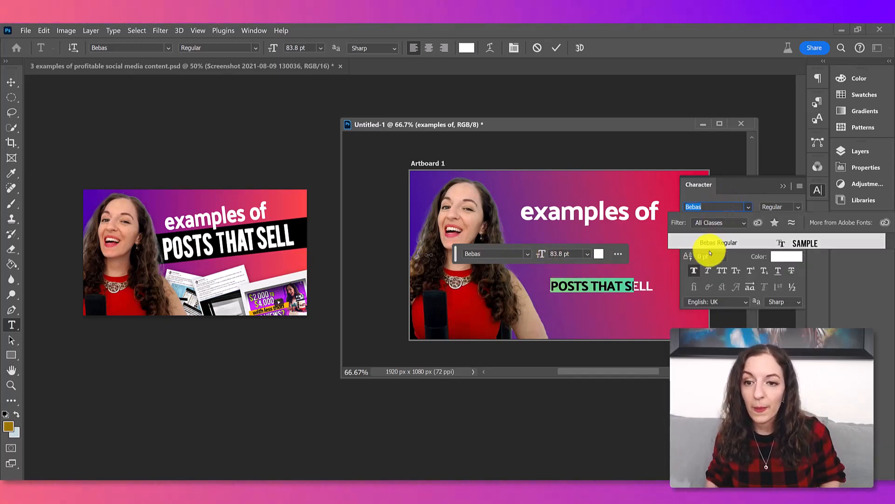
left_click(718, 243)
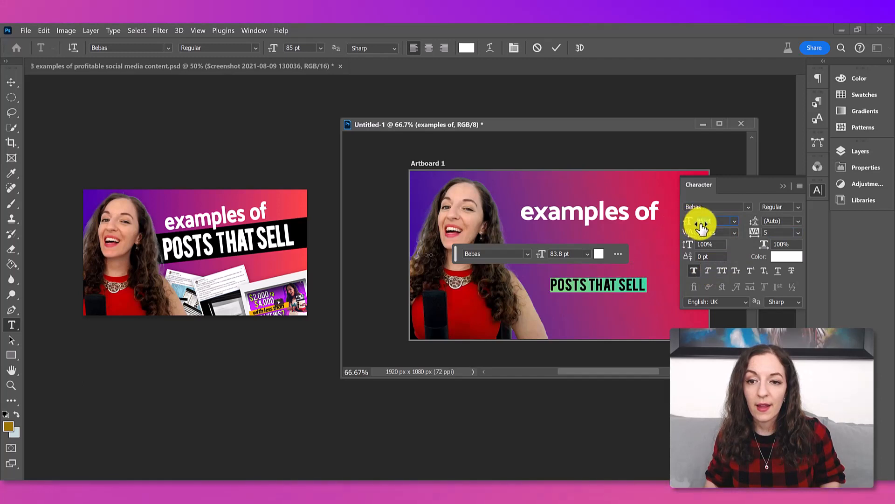
mouse_move(690, 223)
left_mouse_down()
mouse_move(698, 227)
mouse_move(683, 229)
mouse_move(694, 224)
left_mouse_up()
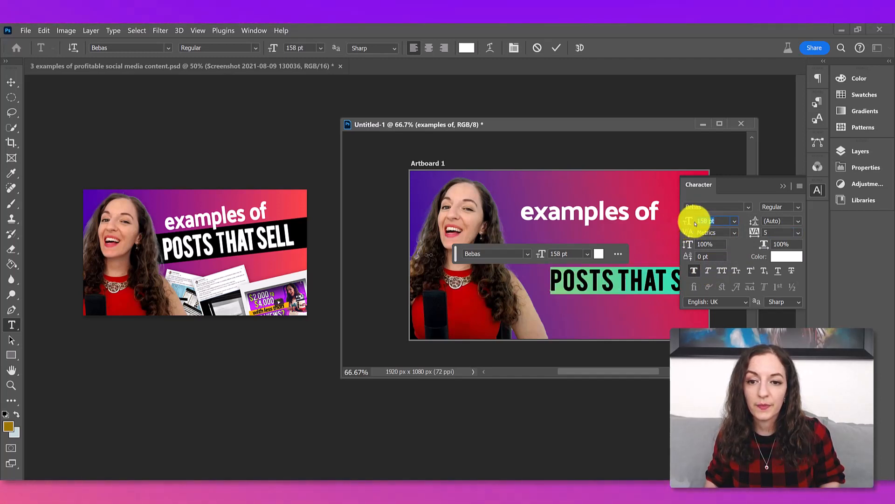
Step: Move "POSTS THAT SELL" directly under "examples of" and clear the character settings and floating task bar off the artboard
left_click(10, 83)
left_click_drag(636, 273, 609, 248)
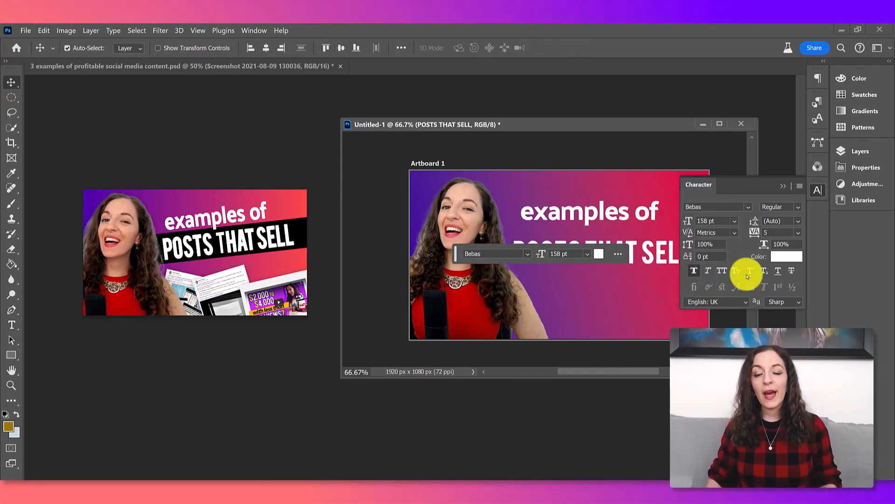
left_click(783, 185)
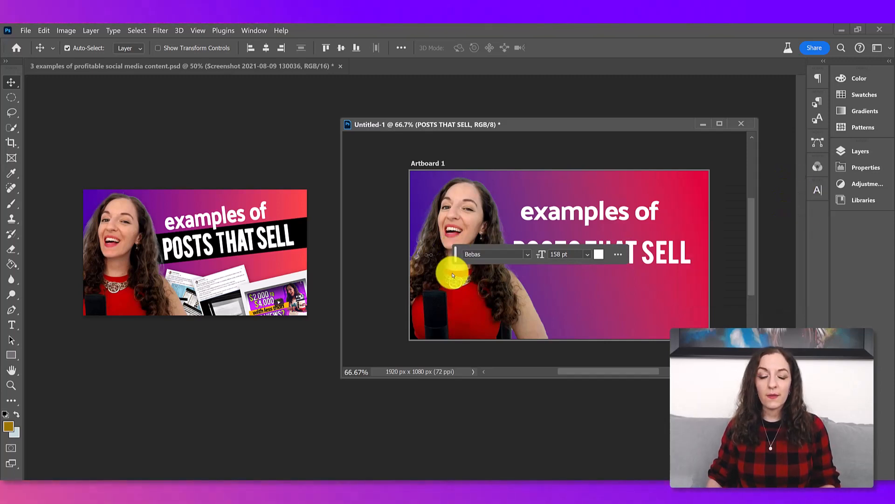
left_click_drag(453, 275, 457, 410)
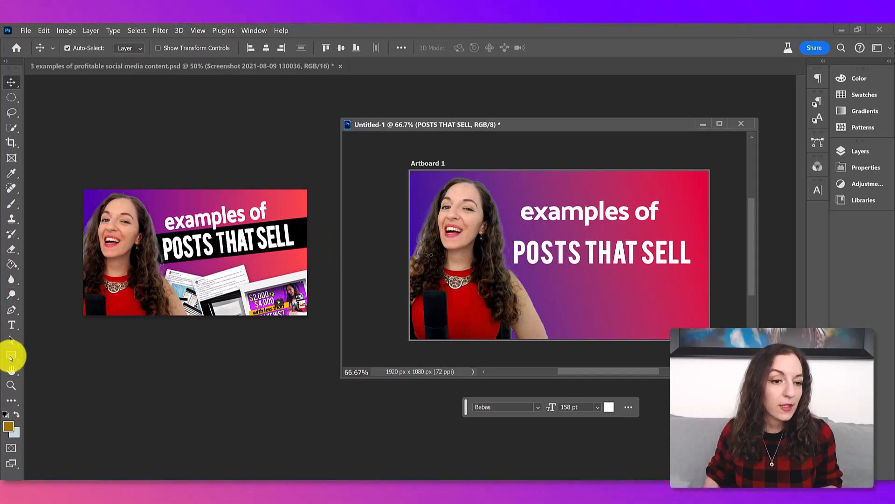
Step: Draw a rectangle about 1533 x 233 px with black fill and no stroke over the "POSTS THAT SELL" text, past the artboard's right edge
right_click(11, 356)
left_click(51, 352)
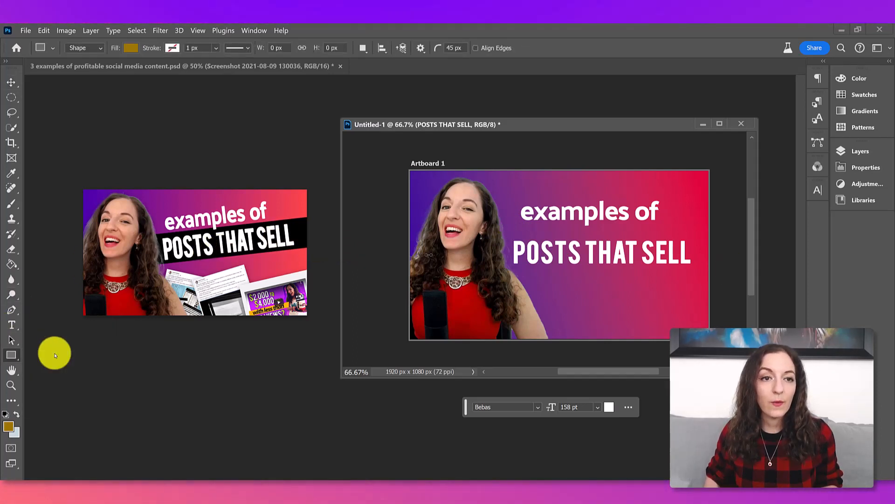
left_click(131, 48)
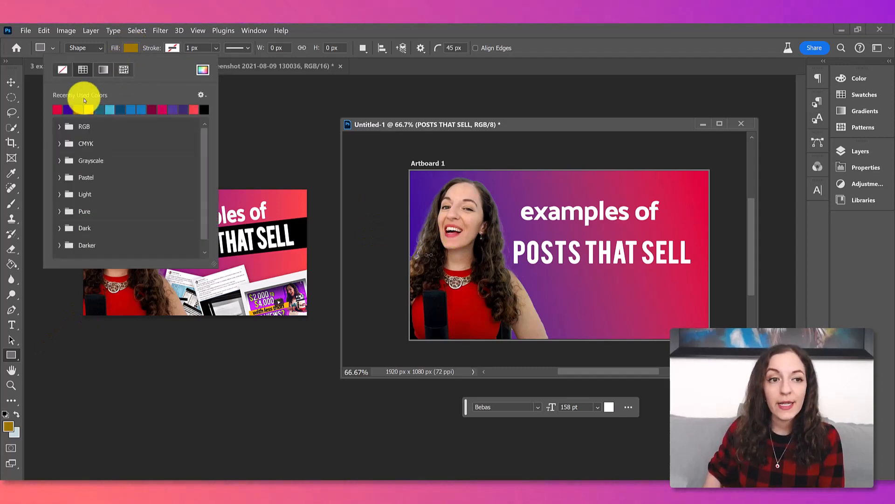
left_click(205, 108)
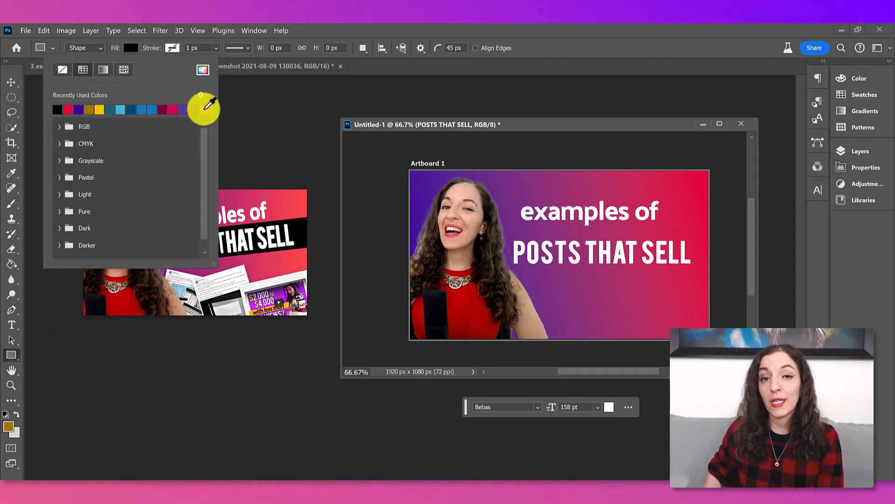
left_click(170, 48)
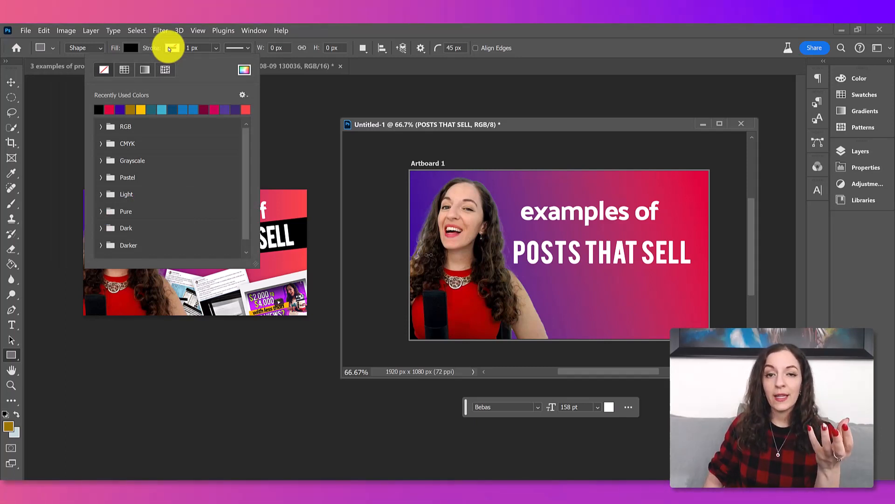
left_click(188, 48)
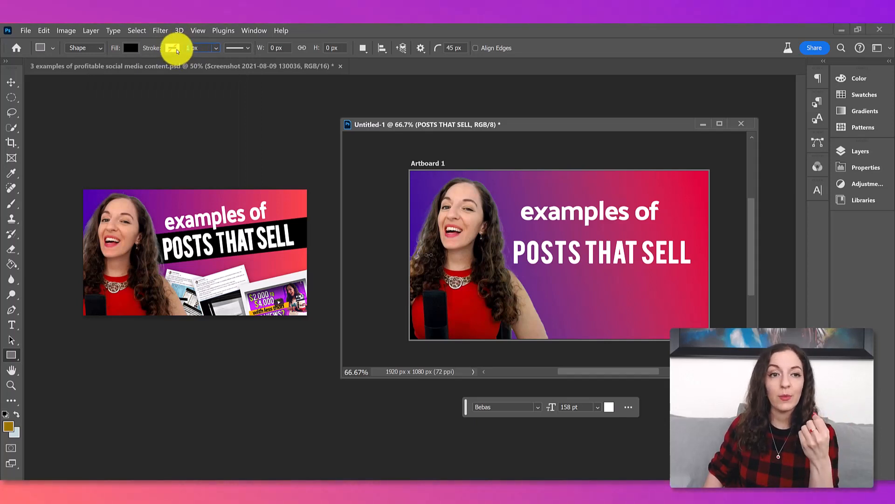
left_click(174, 48)
left_click(340, 26)
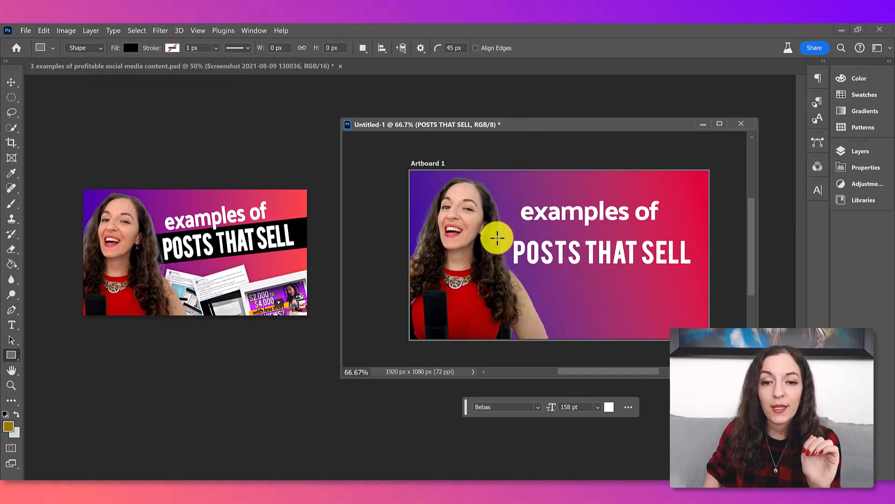
left_click_drag(490, 237, 728, 273)
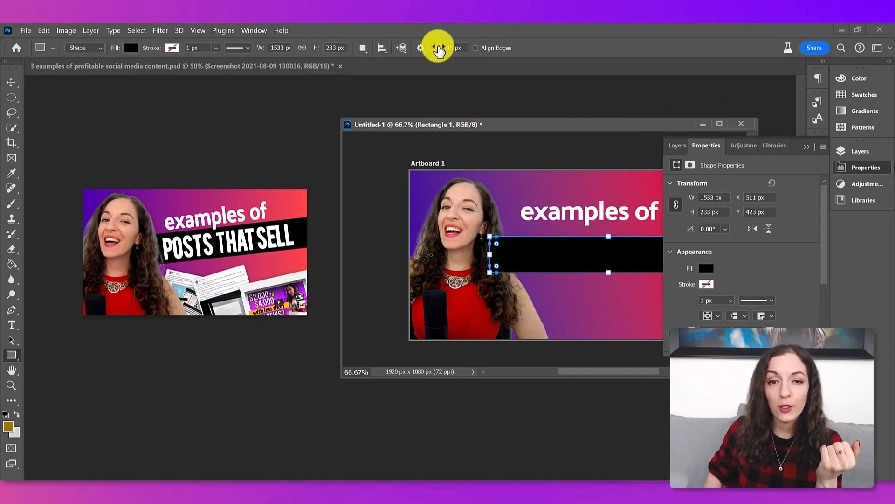
Step: Draw a second black rectangle about 1540 x 223 px with 0 px corner radius below the first one, and show the layers
left_click_drag(437, 55, 429, 54)
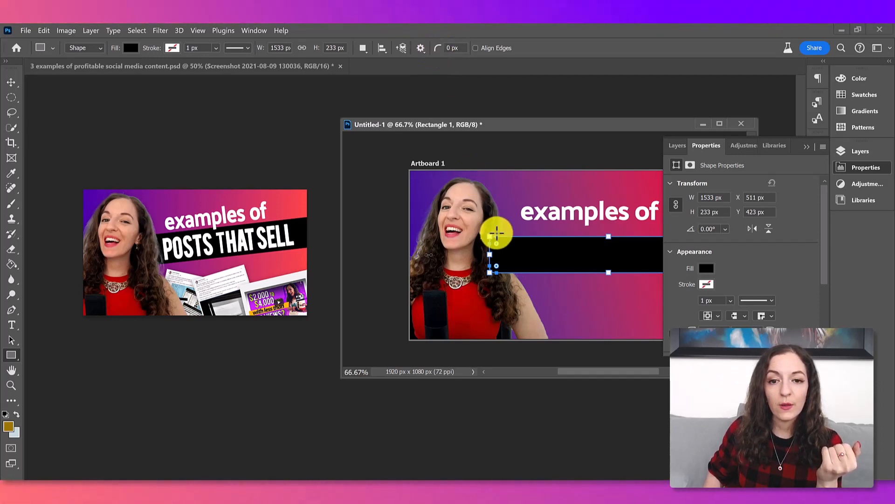
left_click_drag(486, 288, 723, 316)
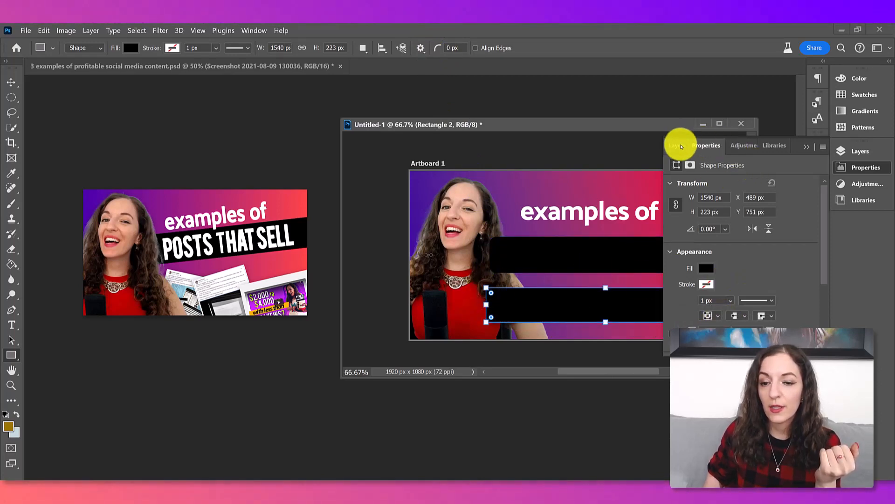
left_click(681, 147)
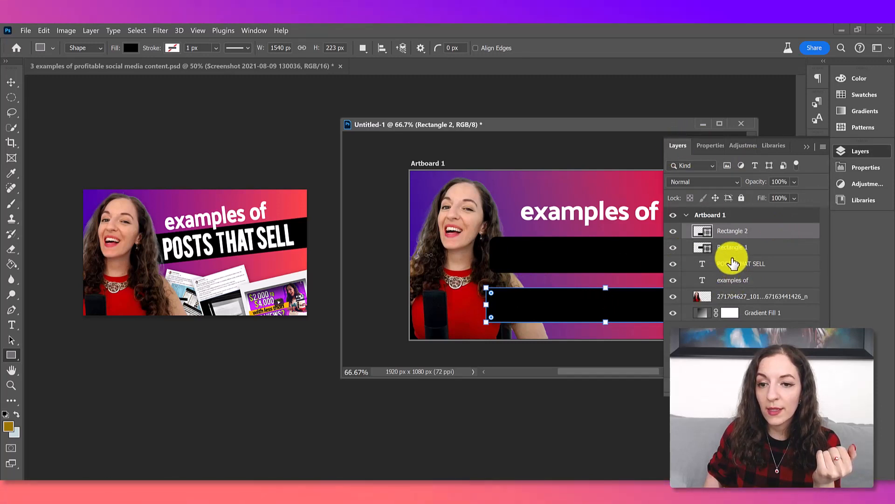
Step: Delete the first black rectangle and move the remaining one up over the "POSTS THAT SELL" text
left_click_drag(764, 251, 537, 313)
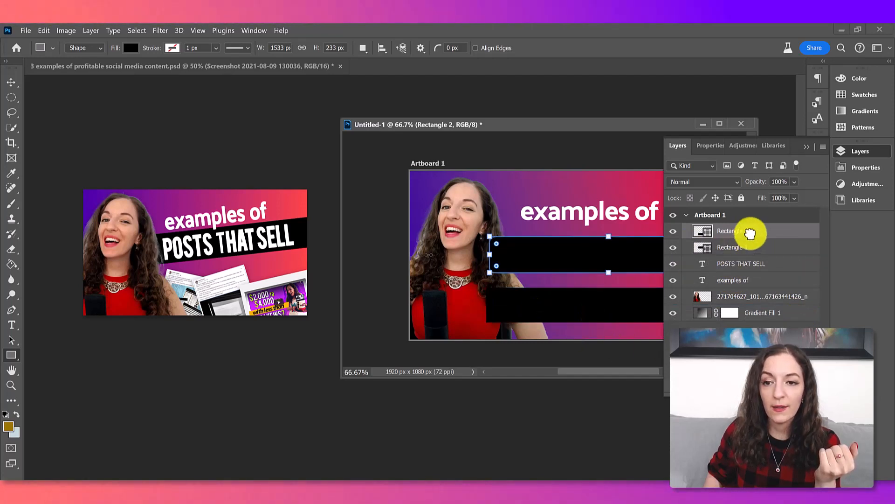
key("Delete")
left_click(11, 82)
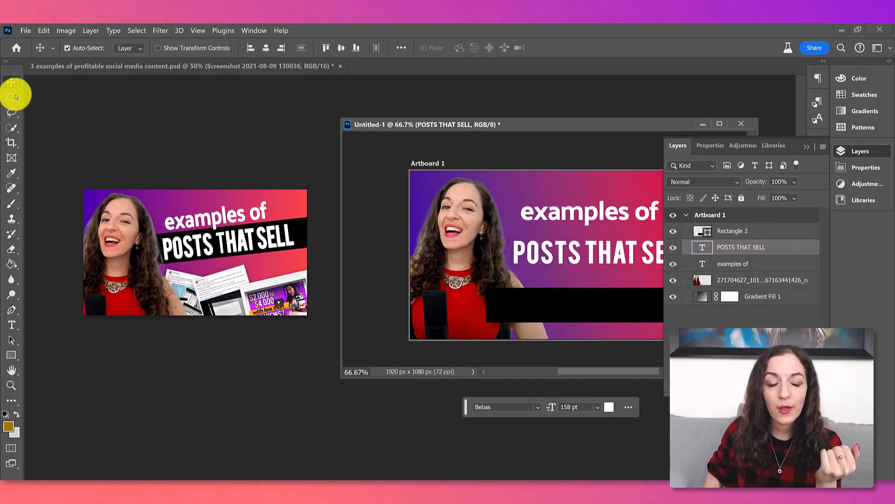
left_click_drag(578, 305, 583, 256)
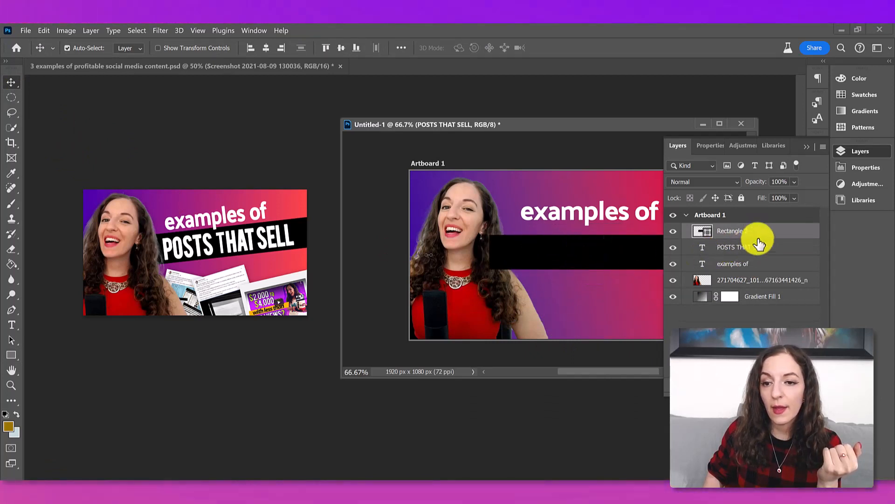
Step: Place the rectangle layer beneath "POSTS THAT SELL" and raise the portrait layer above all others, in front of the banner
left_click_drag(769, 232, 770, 247)
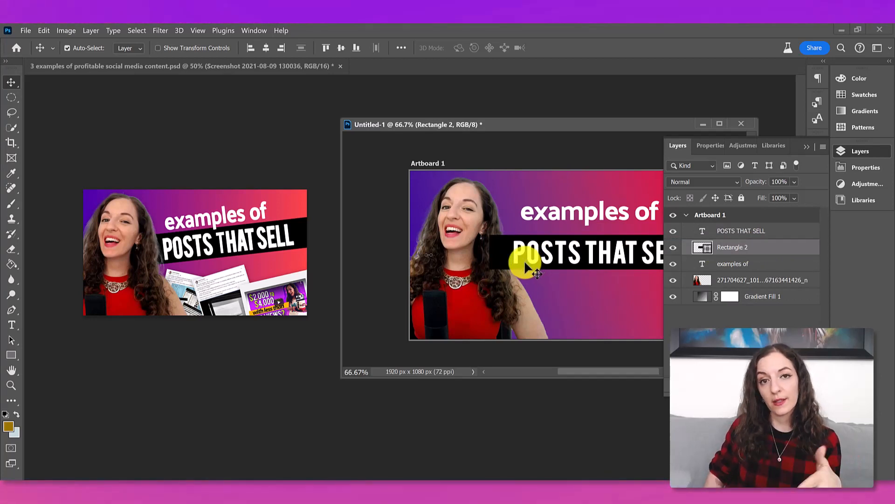
left_click(781, 232)
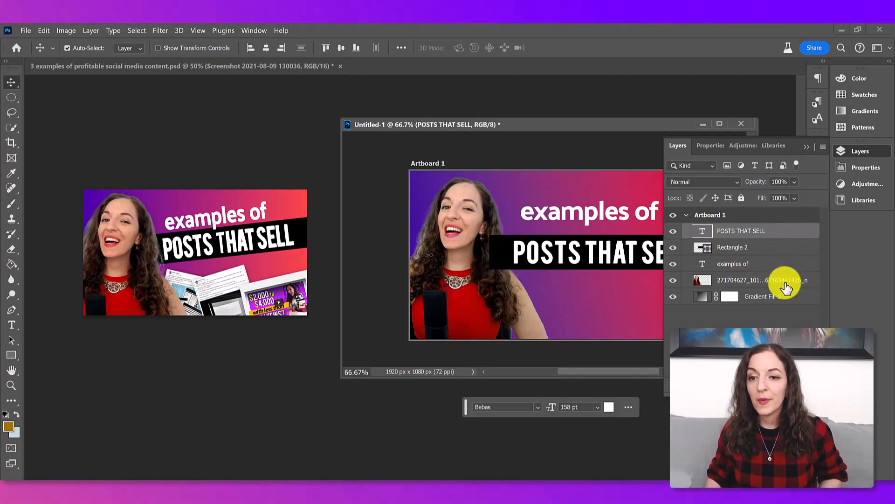
left_click_drag(786, 287, 787, 228)
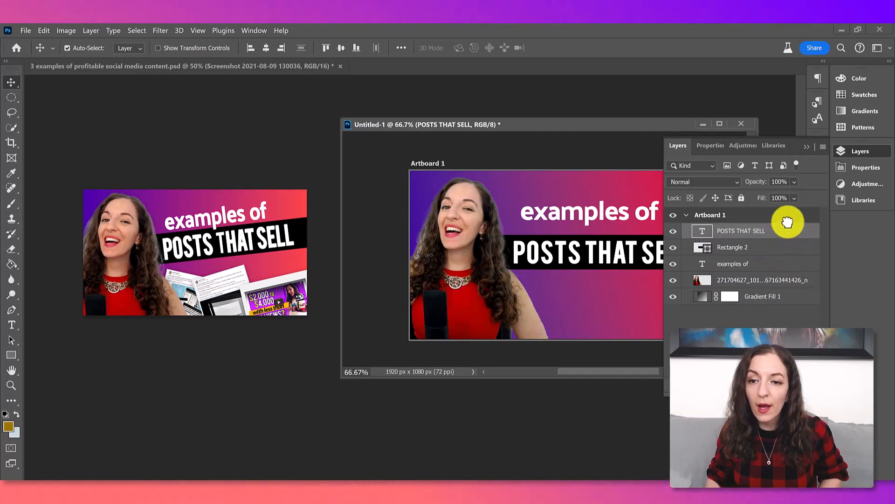
left_click(809, 150)
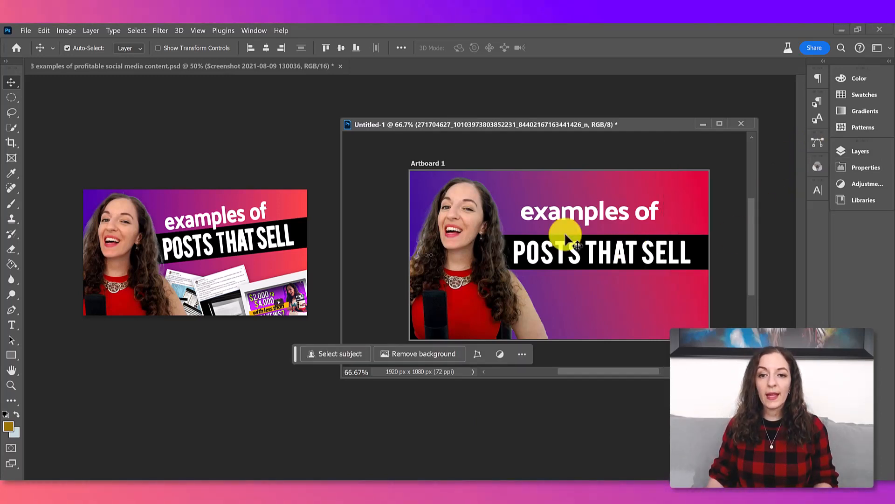
Step: Move "examples of" down close to the banner, and rotate both text lines and the black rectangle together by -7.10°
left_click(866, 158)
left_click_drag(585, 214, 587, 222)
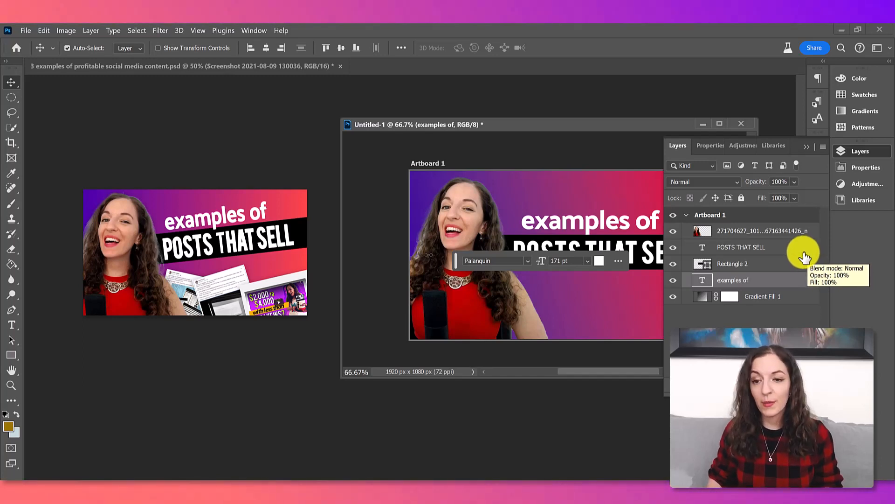
left_click(767, 265, "shift")
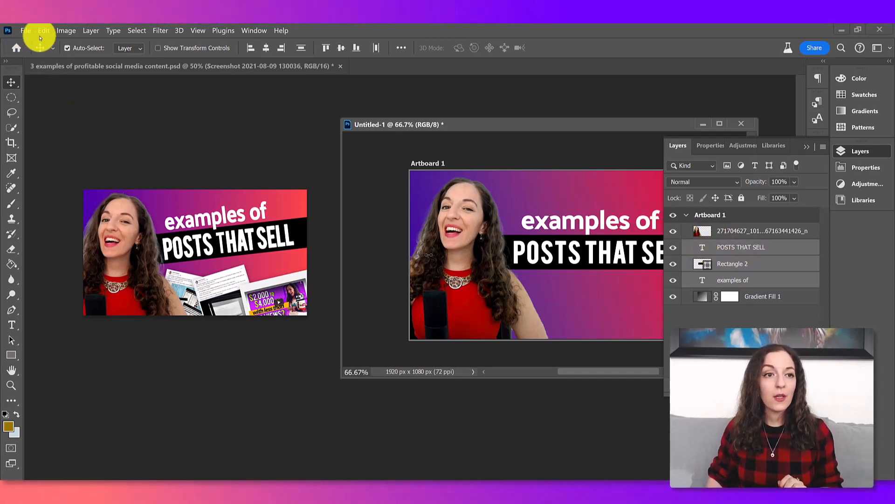
left_click(42, 32)
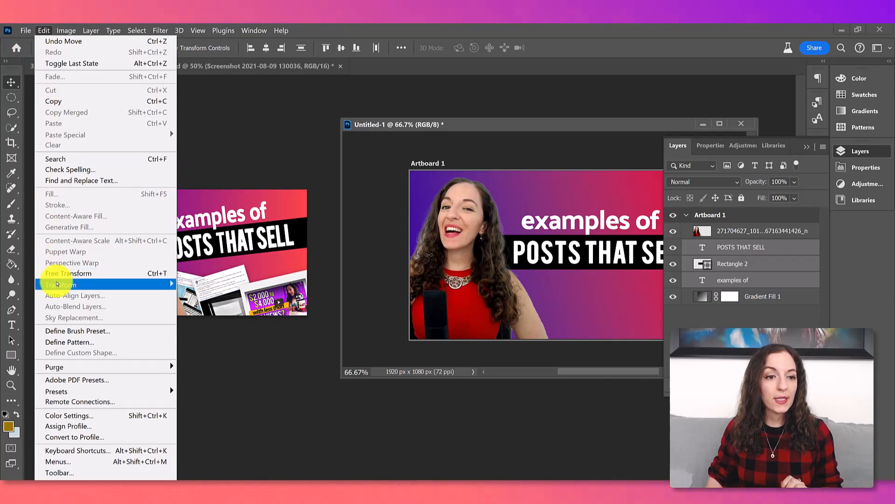
left_click(60, 274)
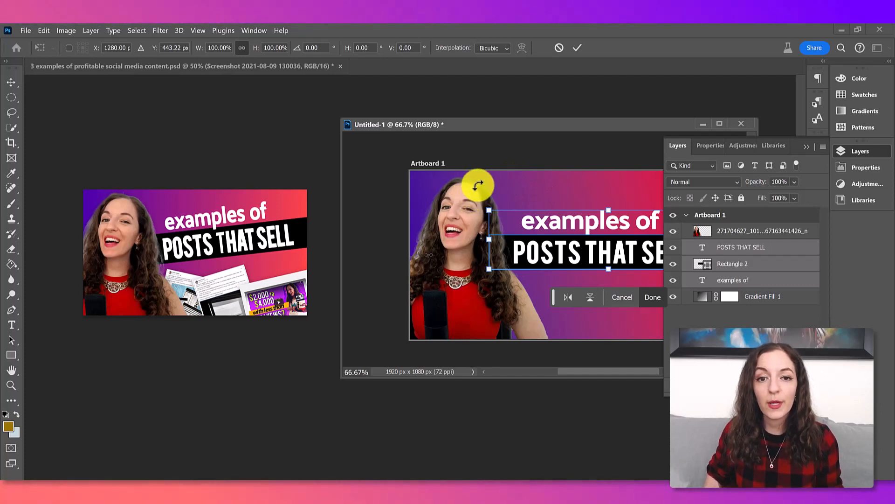
left_click_drag(474, 186, 461, 200)
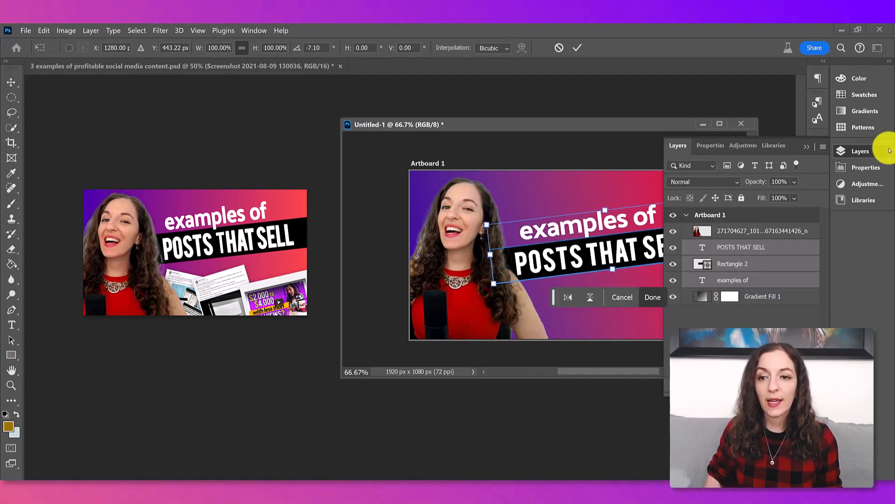
left_click(809, 147)
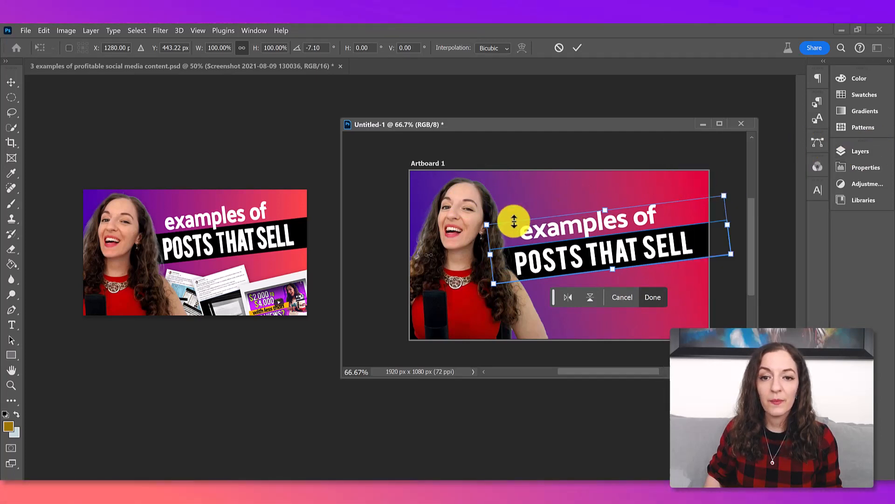
Step: Scale the rotated headline and banner to 104.42% and move them up to about X 1305, Y 386 px
mouse_move(727, 192)
left_mouse_down()
mouse_move(744, 180)
mouse_move(734, 187)
left_mouse_up()
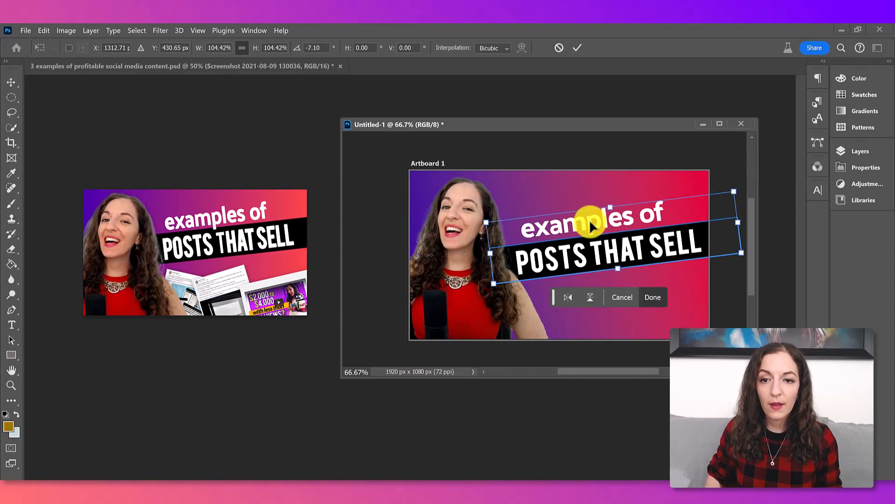
left_click_drag(588, 219, 585, 212)
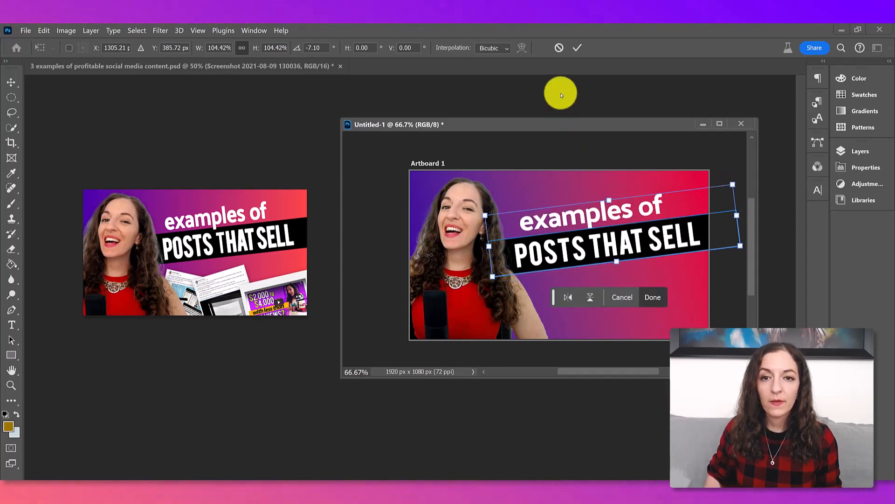
left_click(578, 48)
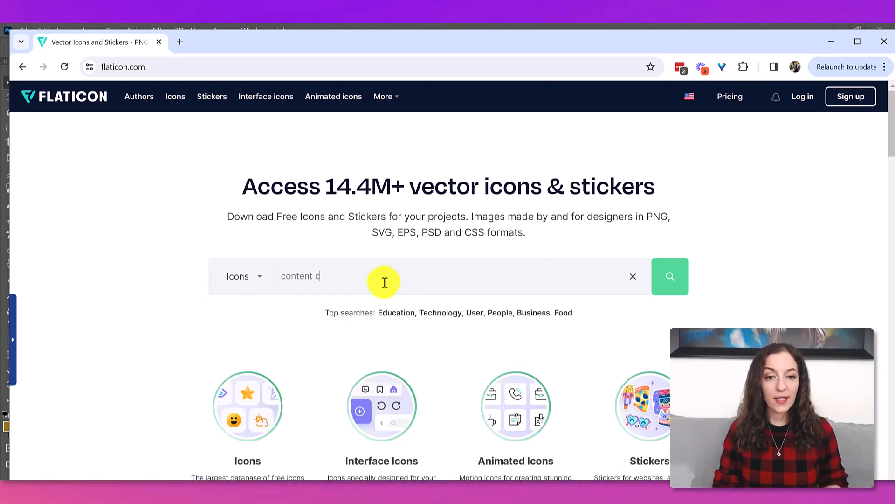
Step: Search Flaticon for "content creation" icons and open the black outline icon with the light bulb, clapperboard and music note
type("reation")
key("Return")
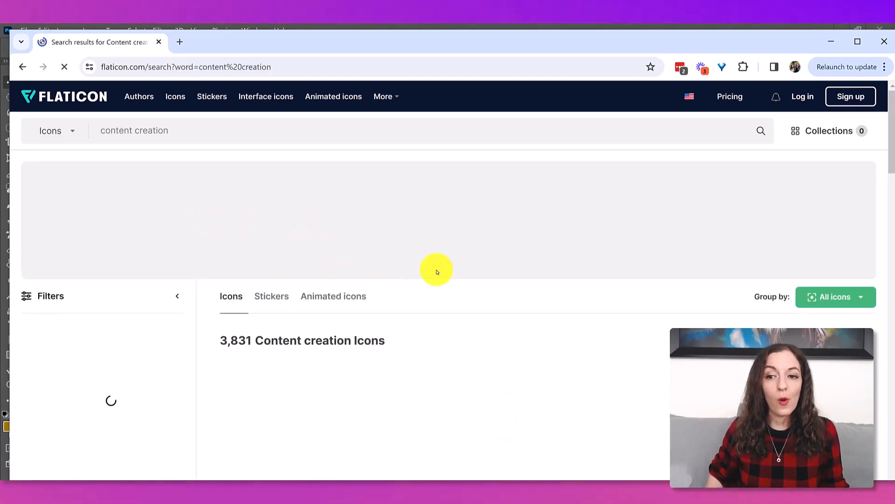
scroll(437, 272, "down", 3)
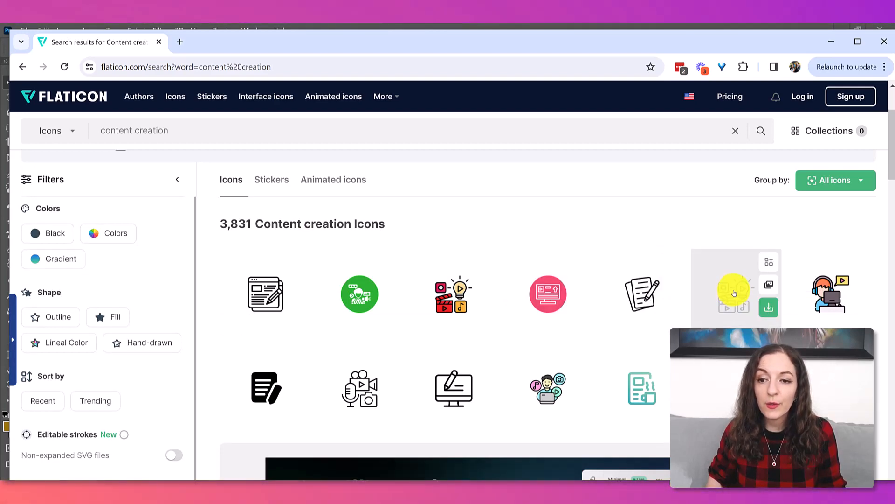
left_click(734, 293)
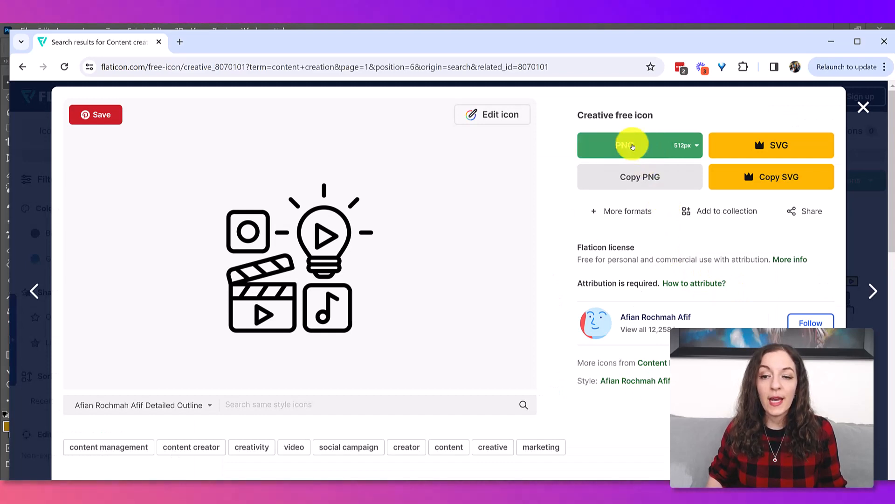
Step: Check the web attribution instructions, and download the light bulb and clapperboard icon as a free 512 px PNG
left_click(633, 146)
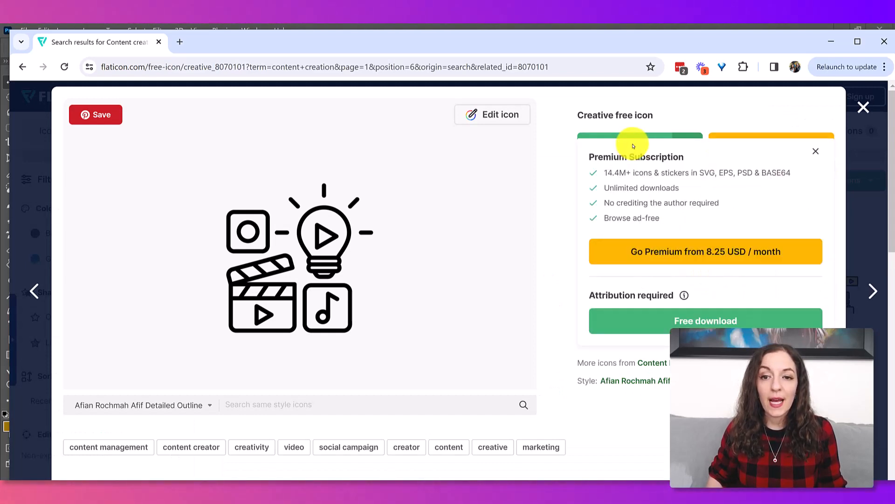
left_click(684, 296)
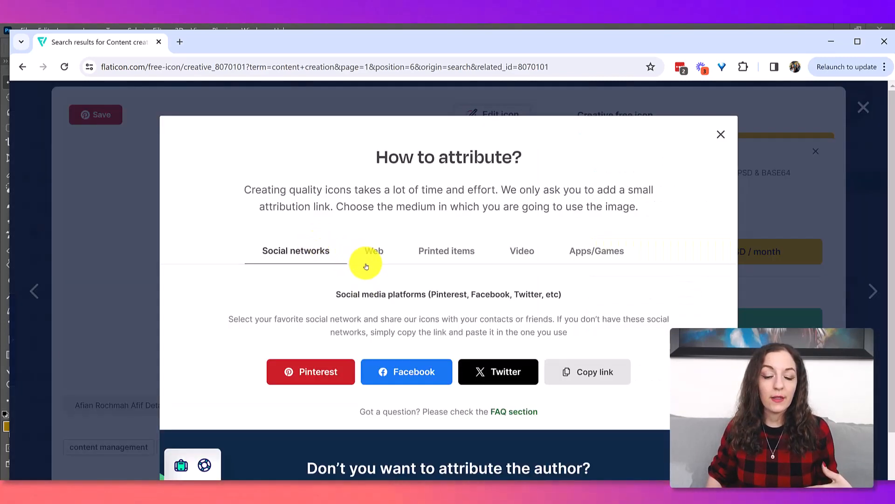
scroll(366, 258, "down", 1)
scroll(366, 259, "up", 1)
left_click(371, 252)
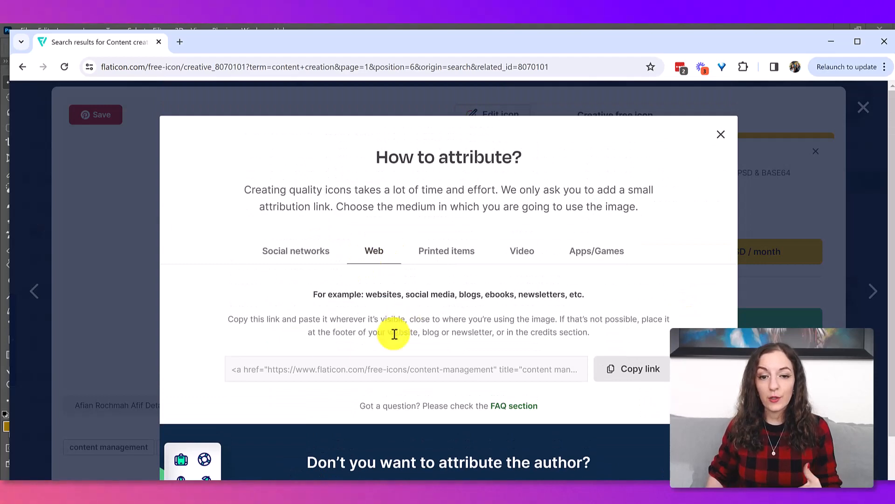
left_click(721, 135)
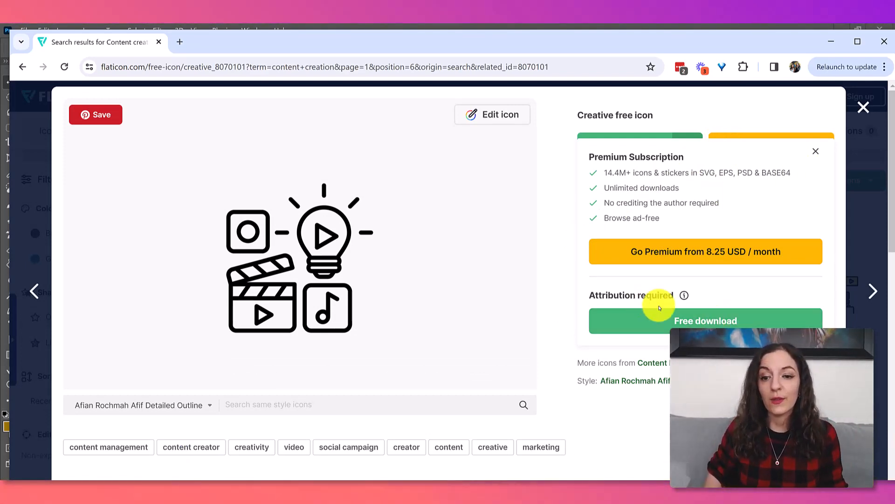
left_click(704, 325)
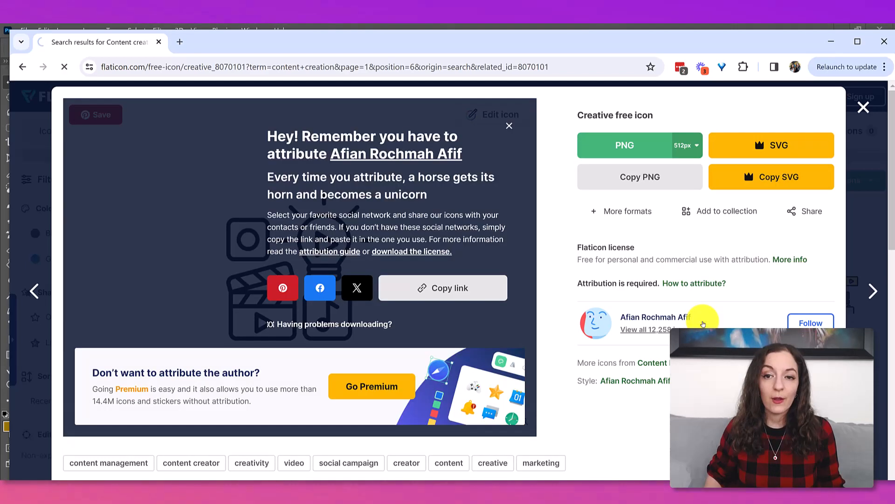
left_click(863, 107)
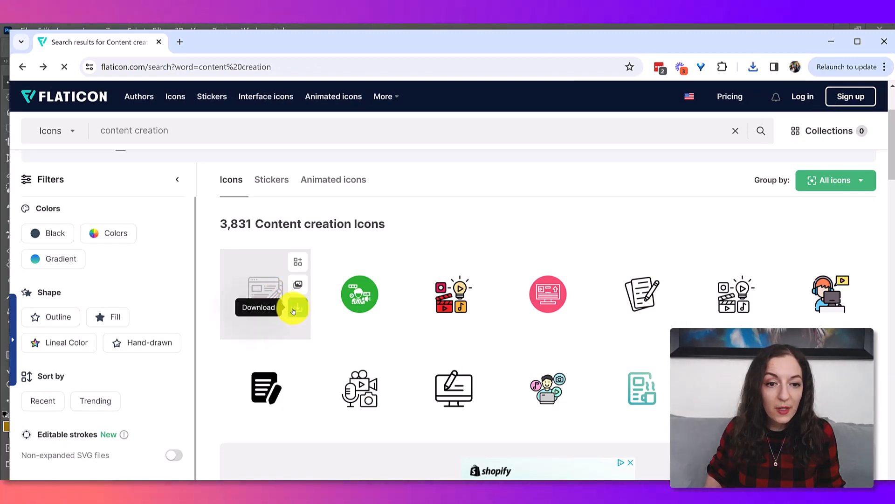
Step: Download the first result, the outline web page with a pencil, as a free PNG with attribution
left_click(296, 308)
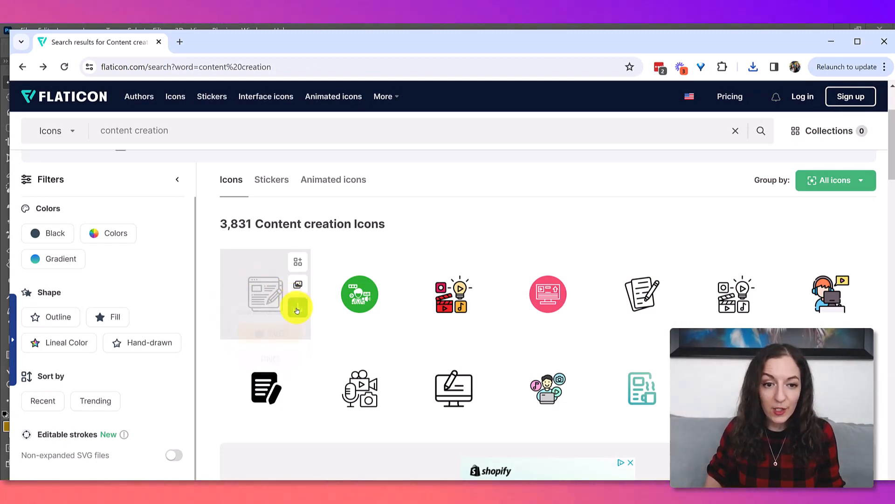
left_click(274, 378)
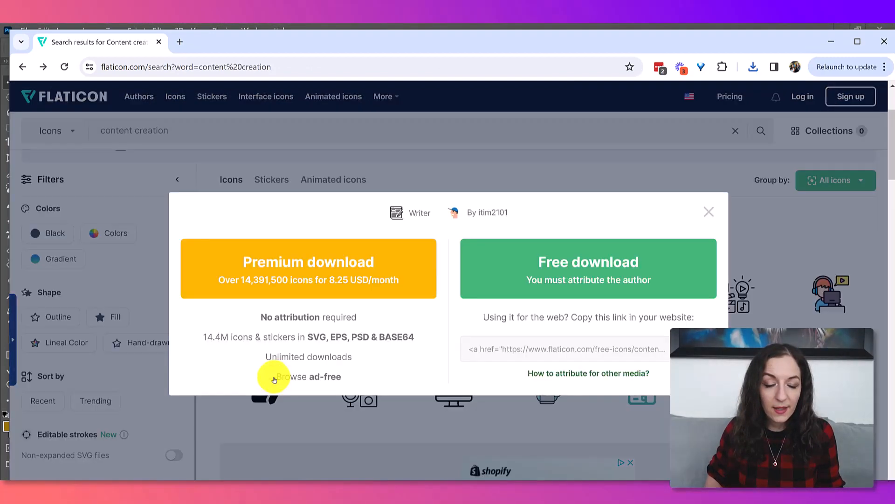
left_click(581, 276)
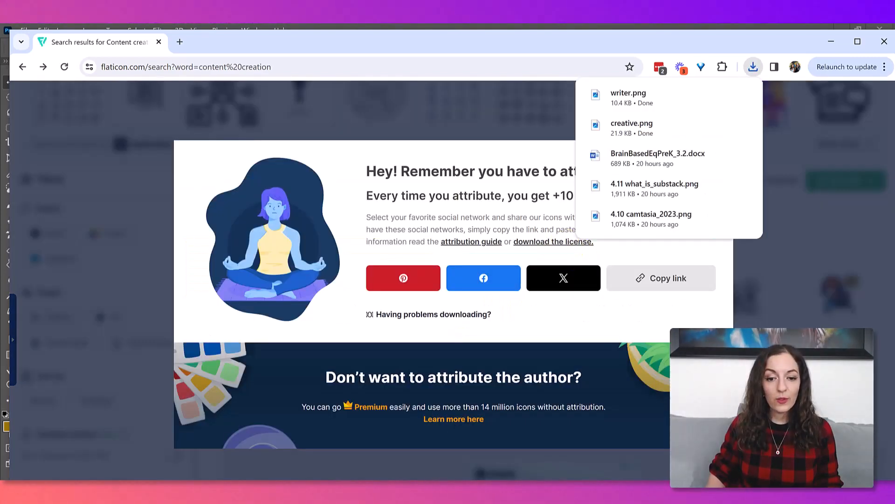
Step: Switch to the Untitled-1 document in Photoshop and embed creative.png from Downloads at 100% scale, below the banner beside the portrait
left_click(442, 497)
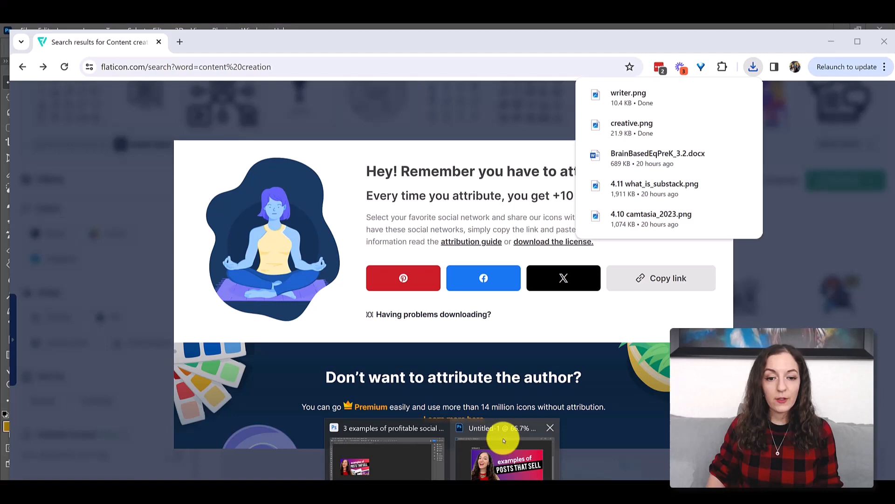
left_click(503, 440)
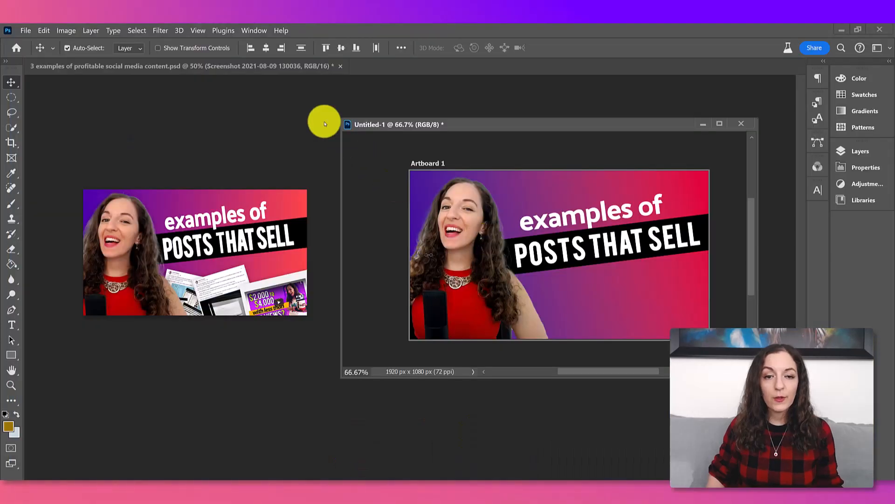
left_click(25, 31)
left_click(70, 275)
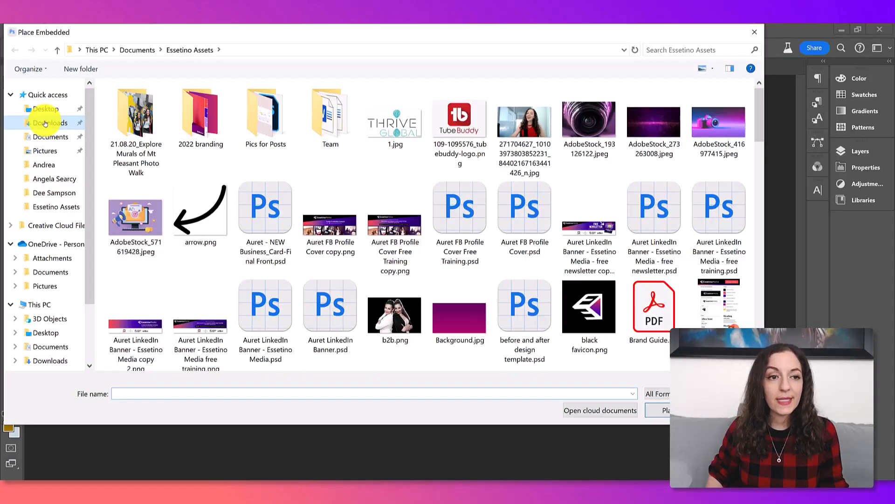
left_click(50, 123)
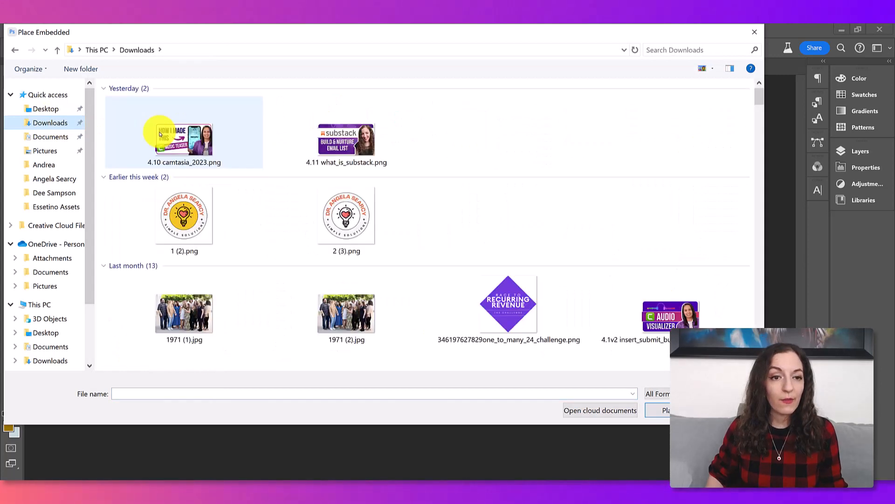
left_click(343, 134)
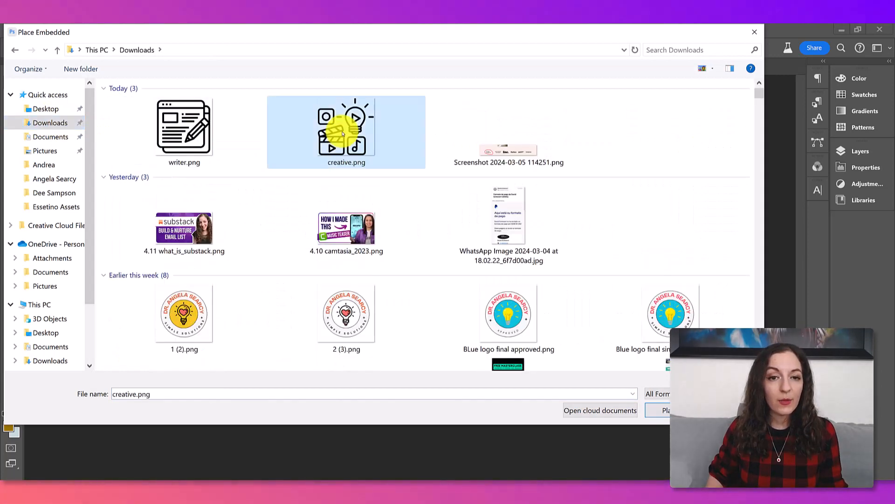
double_click(343, 134)
left_click_drag(579, 291, 593, 319)
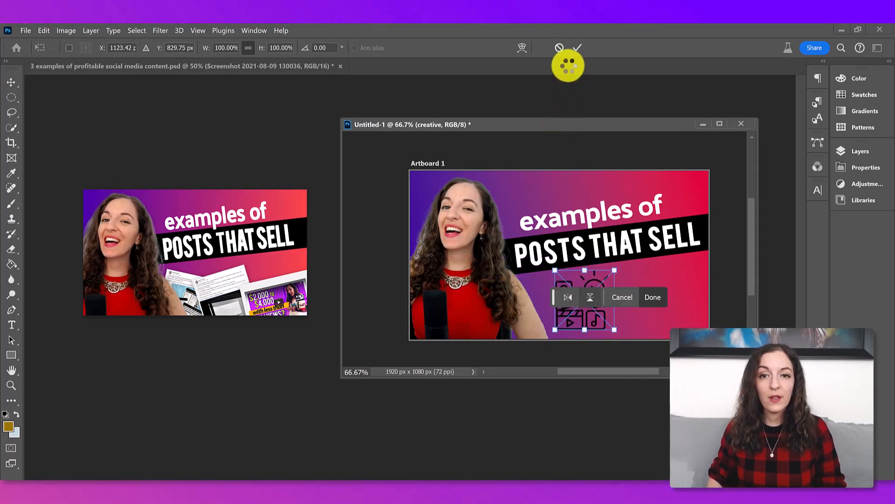
left_click(577, 48)
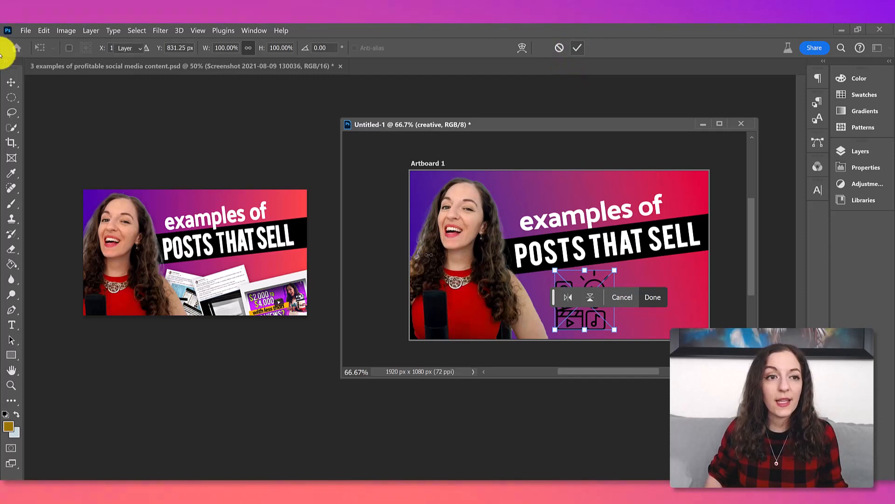
Step: Embed writer.png from Downloads and place it below the banner, beside the light bulb and clapperboard icon
left_click(26, 31)
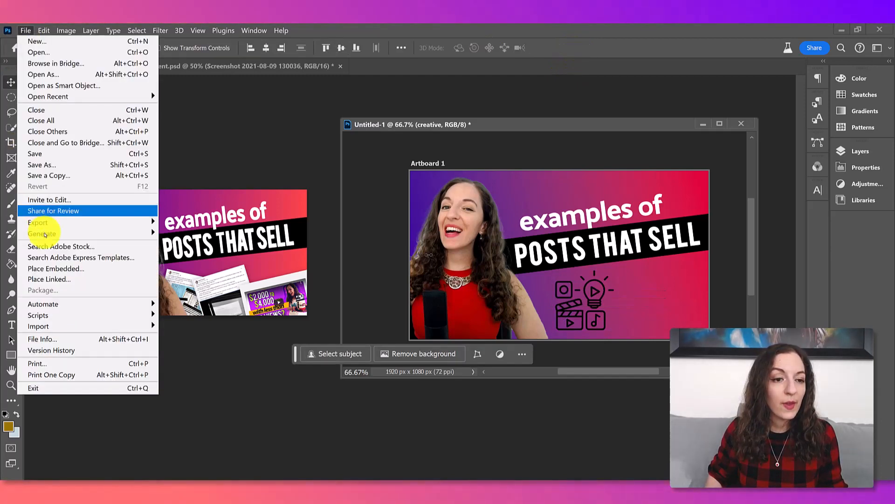
left_click(55, 269)
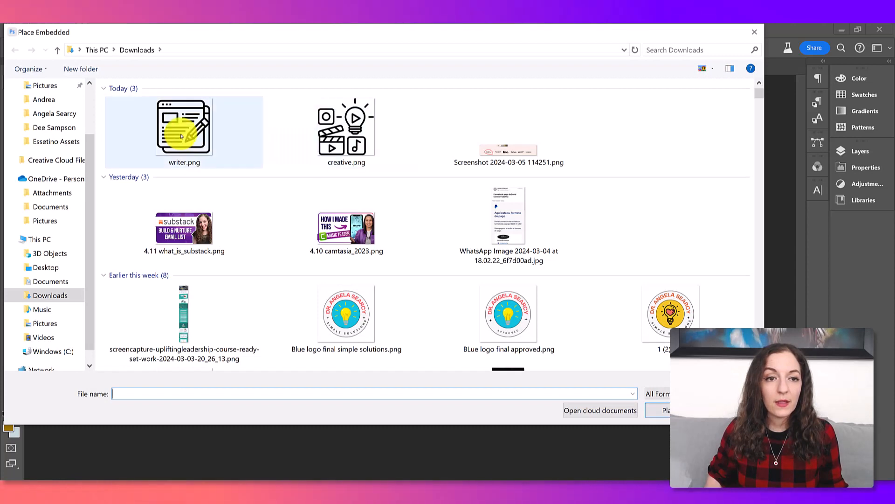
double_click(181, 135)
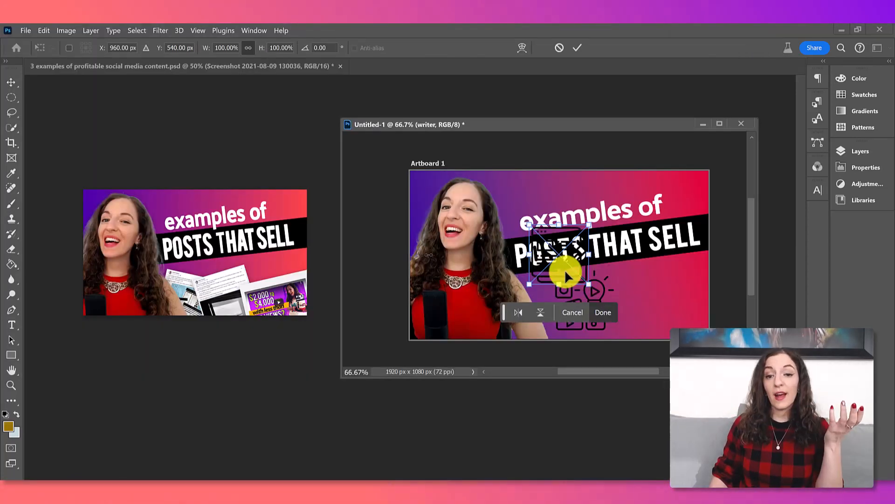
left_click_drag(567, 270, 670, 316)
left_click(577, 48)
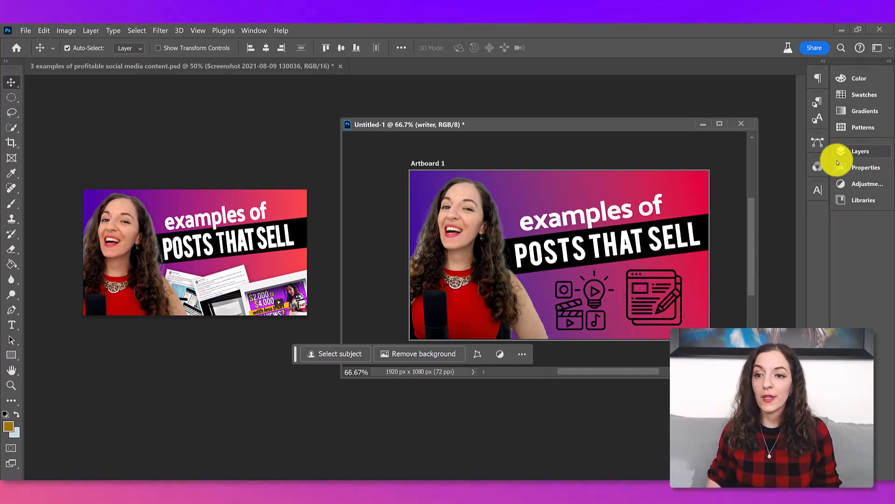
Step: Open the writer layer's style settings and enable a Color Overlay
left_click(860, 152)
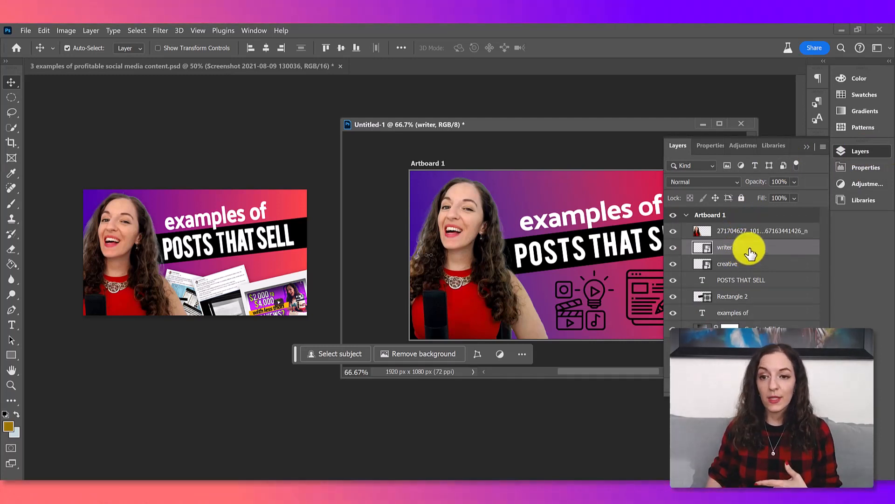
double_click(735, 250)
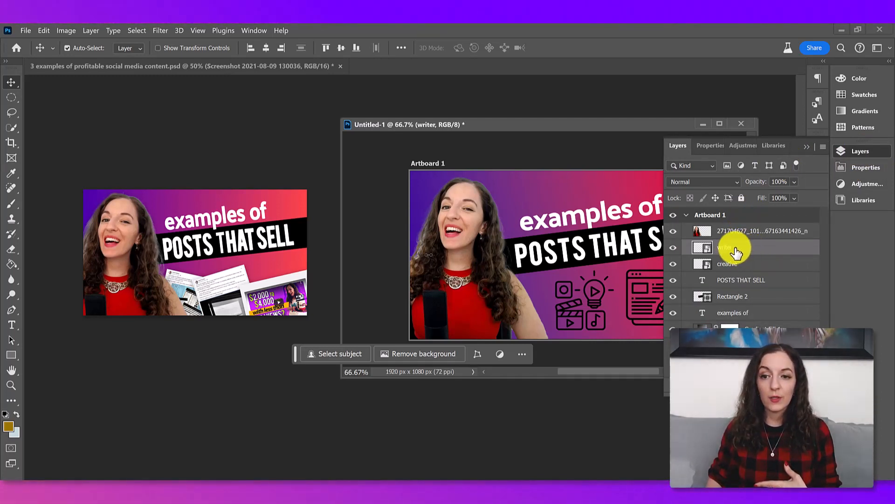
double_click(735, 251)
left_click_drag(605, 151, 85, 170)
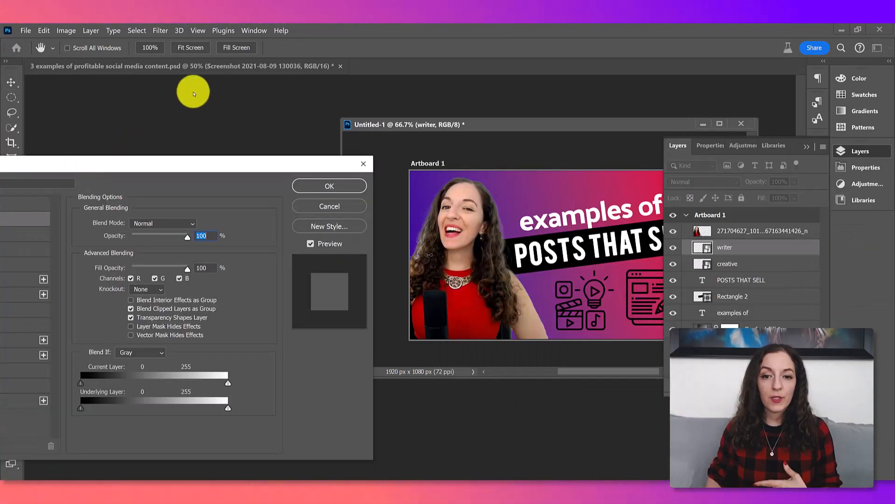
left_click_drag(194, 94, 215, 100)
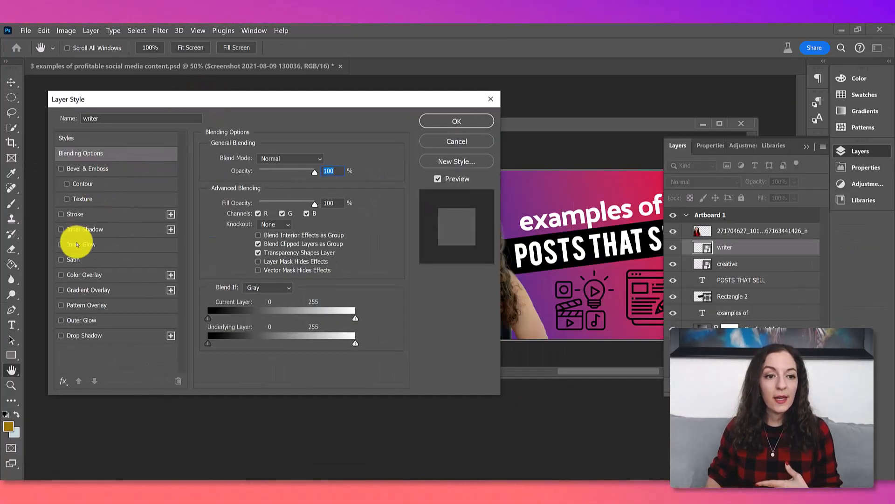
left_click(61, 275)
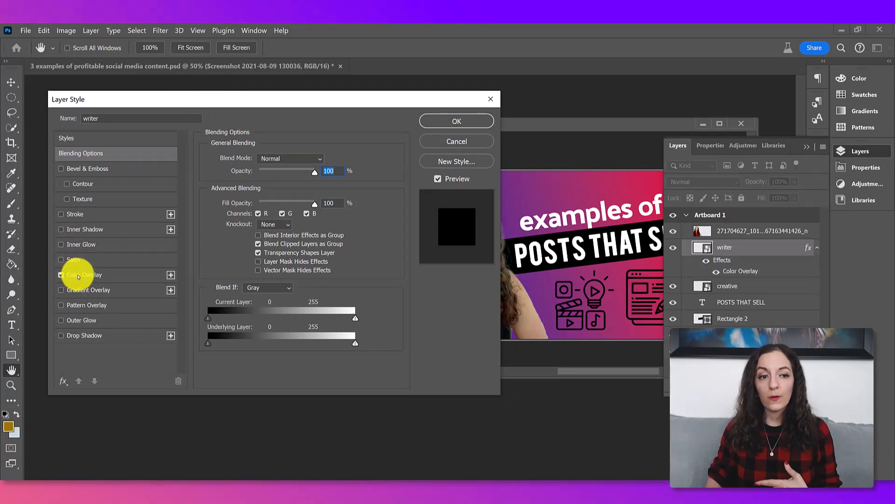
left_click(80, 275)
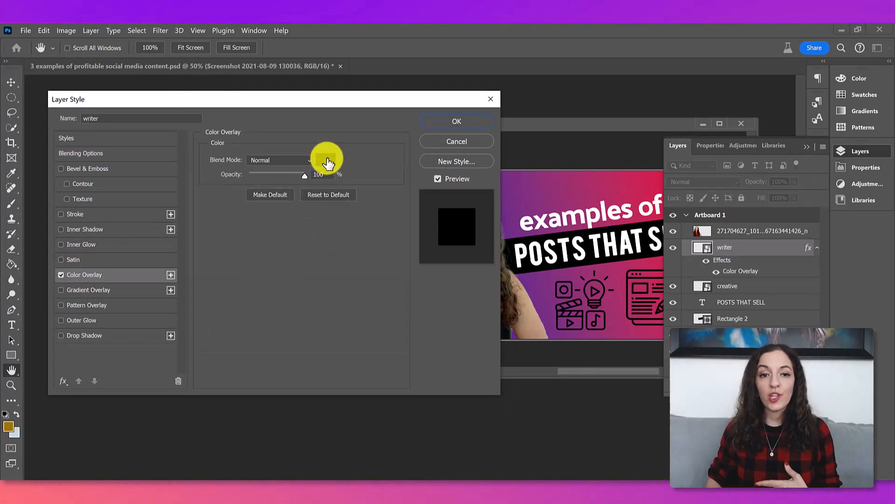
Step: Try white as the writer icon's overlay color, and settle on turquoise 4be6e4
left_click(327, 161)
left_click_drag(666, 279, 186, 183)
left_click(106, 205)
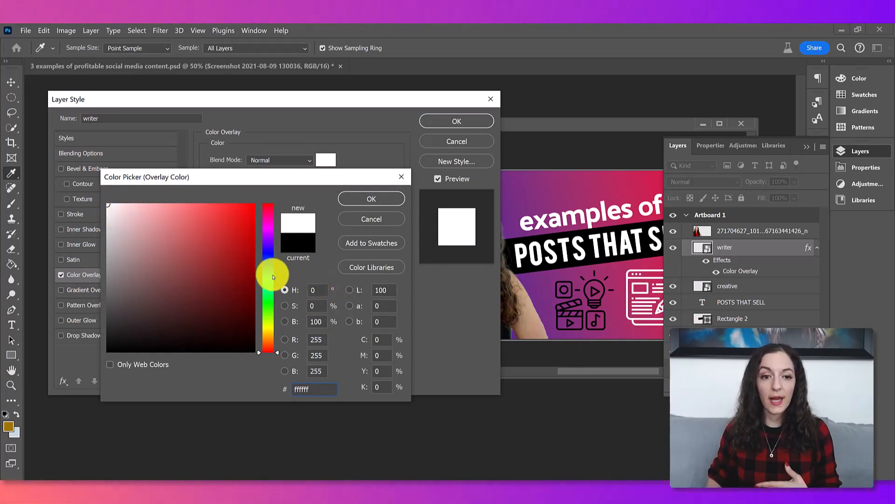
left_click(270, 280)
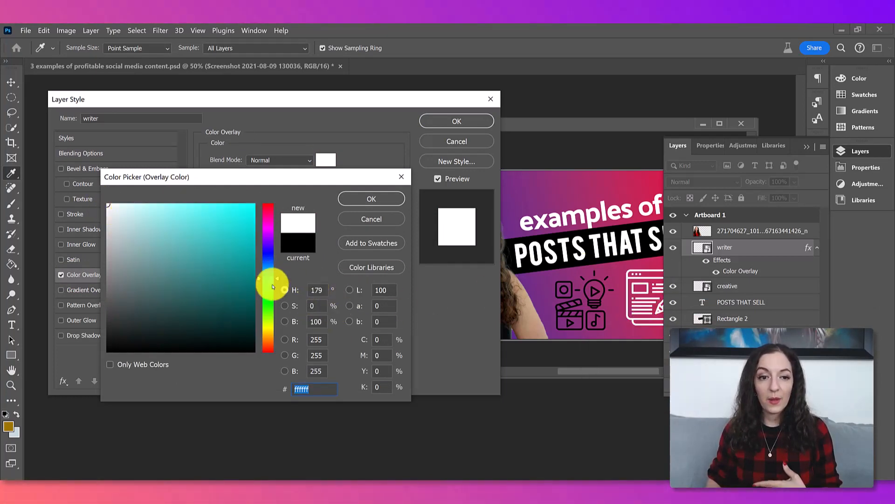
left_click(208, 218)
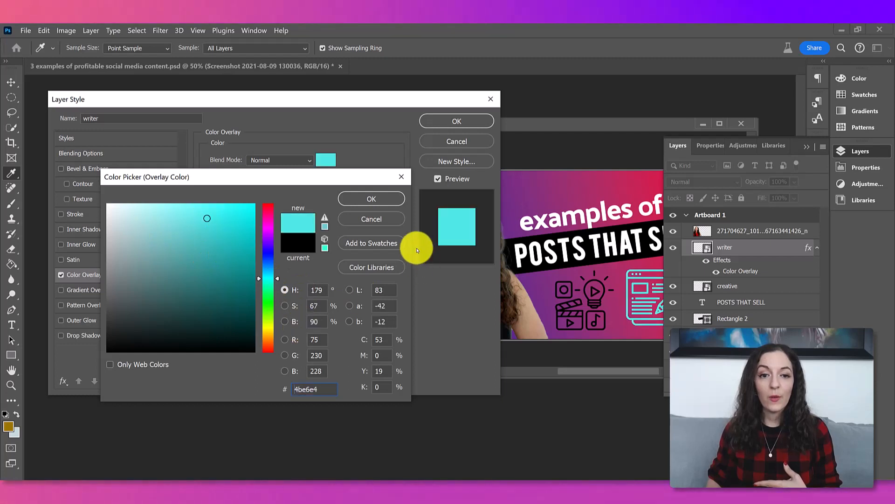
left_click(365, 201)
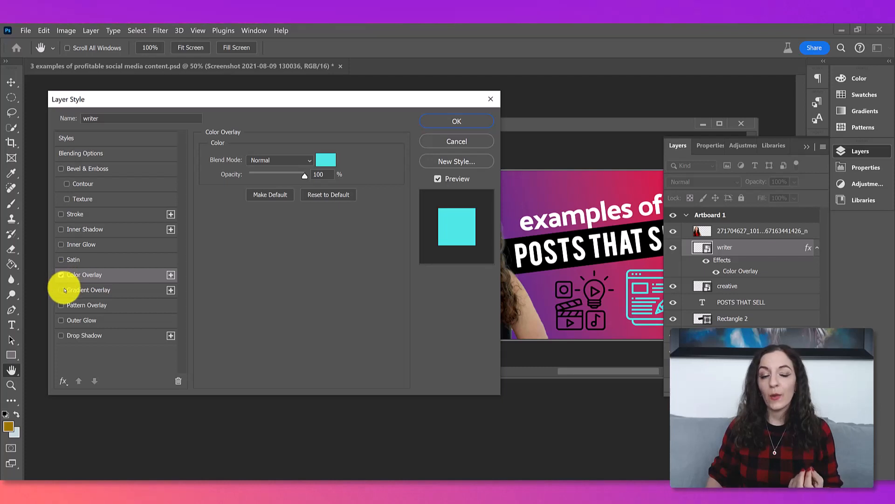
Step: Replace the writer icon's Color Overlay with a Gradient Overlay running from blue to light turquoise
left_click(61, 290)
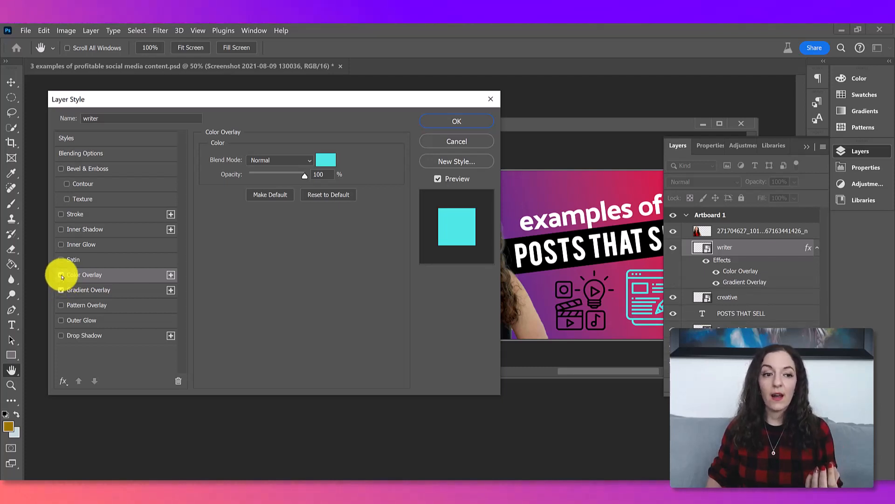
left_click(61, 276)
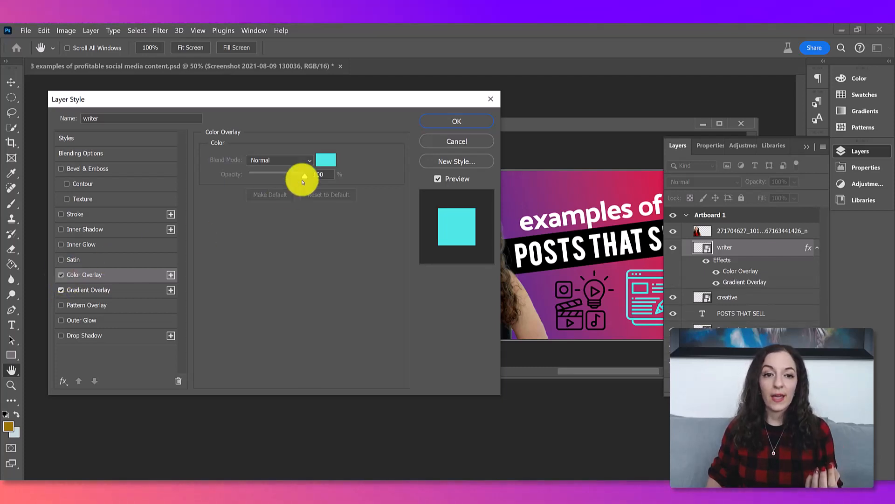
left_click(93, 291)
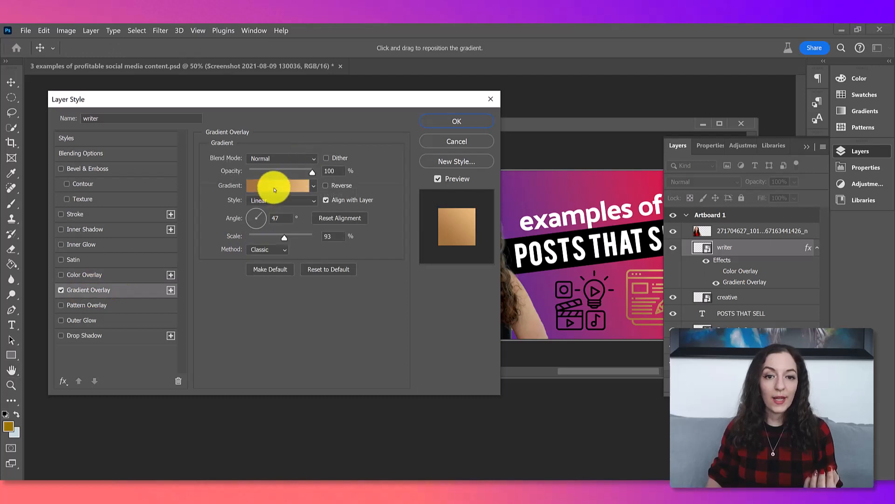
left_click(274, 190)
double_click(447, 359)
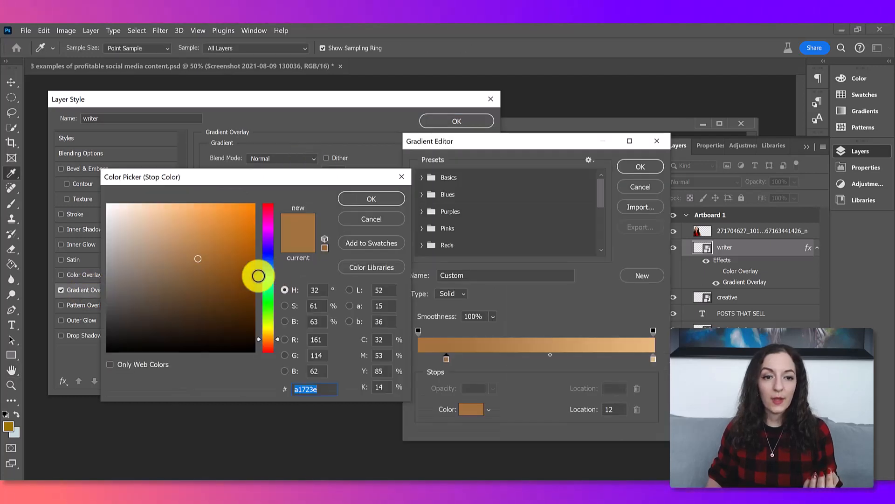
mouse_move(269, 271)
left_mouse_down()
mouse_move(269, 256)
mouse_move(268, 277)
left_mouse_up()
left_click(653, 359)
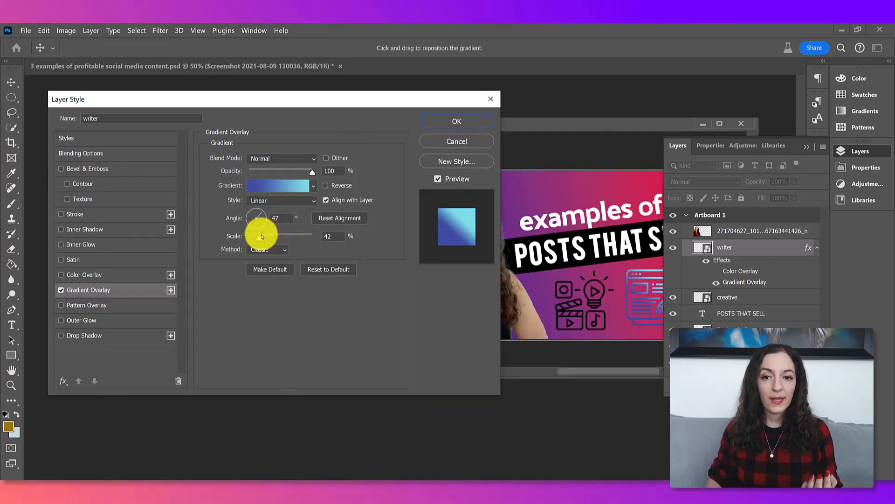
Step: Set the Gradient Overlay's scale to 123% and apply the layer style
left_click_drag(260, 237, 299, 238)
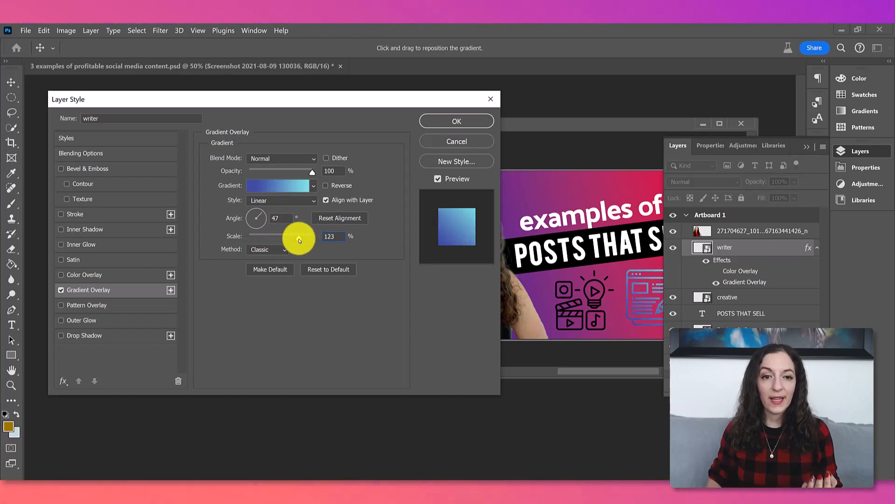
key("Return")
left_click(805, 147)
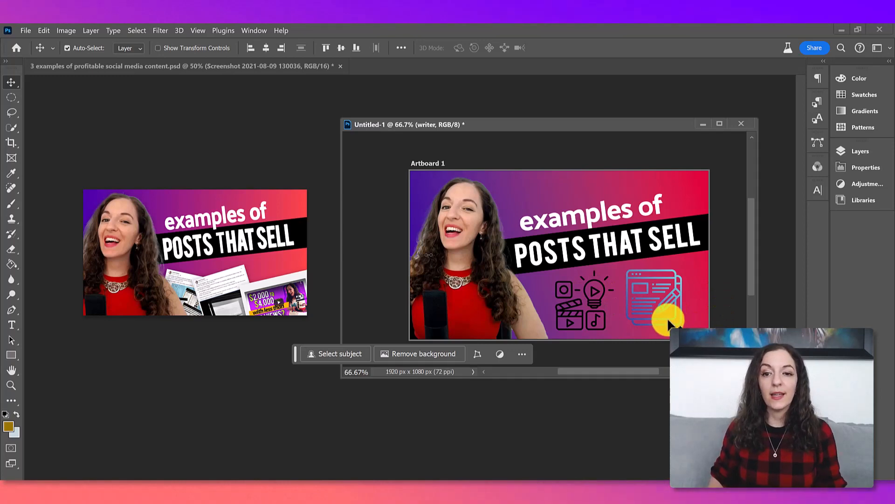
Step: Switch the writer layer back to its turquoise Color Overlay and turn off the Gradient Overlay
left_click(853, 151)
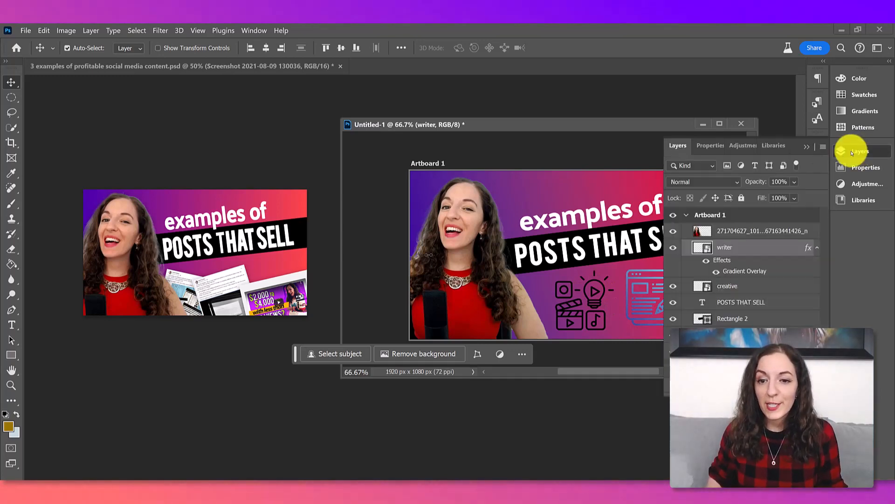
double_click(752, 255)
left_click(61, 277)
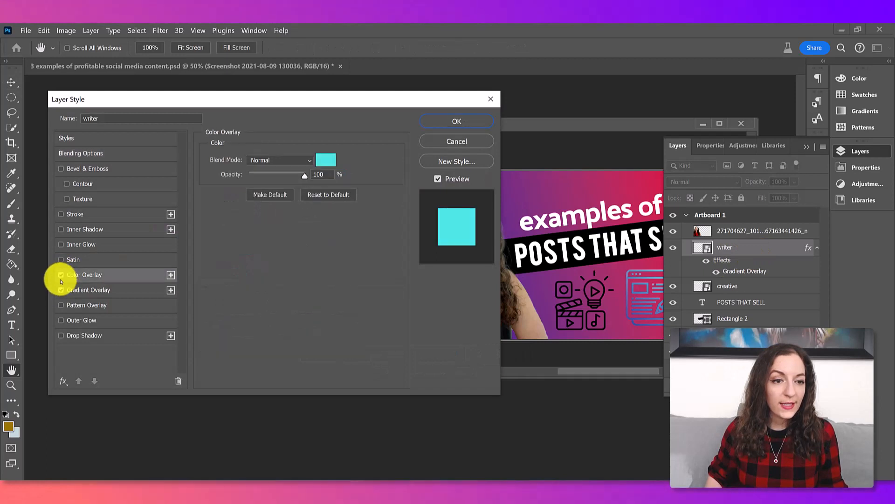
left_click(61, 290)
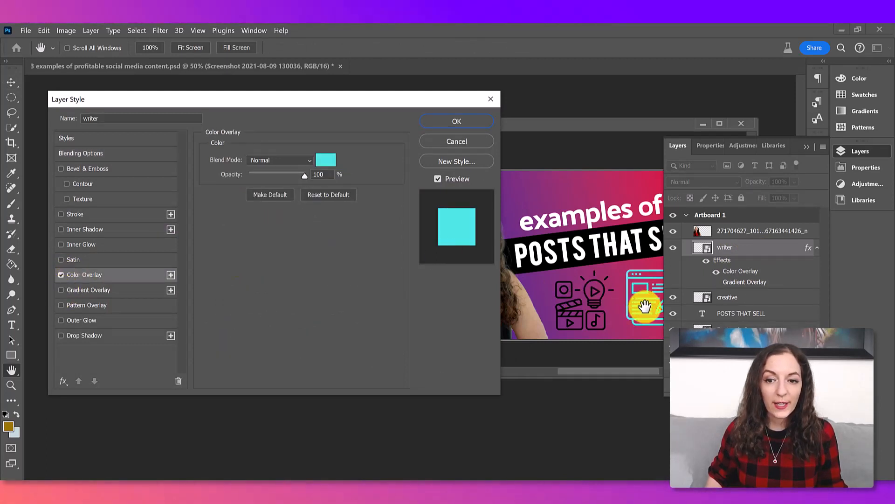
left_click(431, 123)
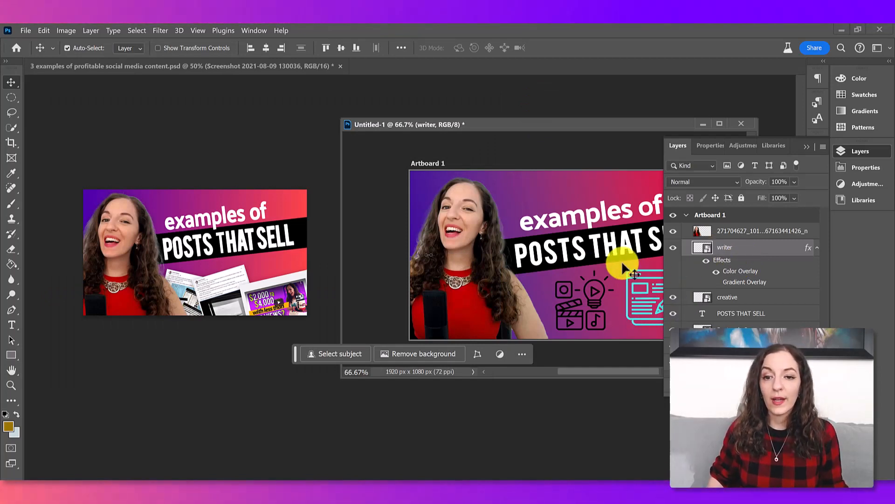
Step: Copy the writer layer's style and paste it onto the creative layer
right_click(745, 251)
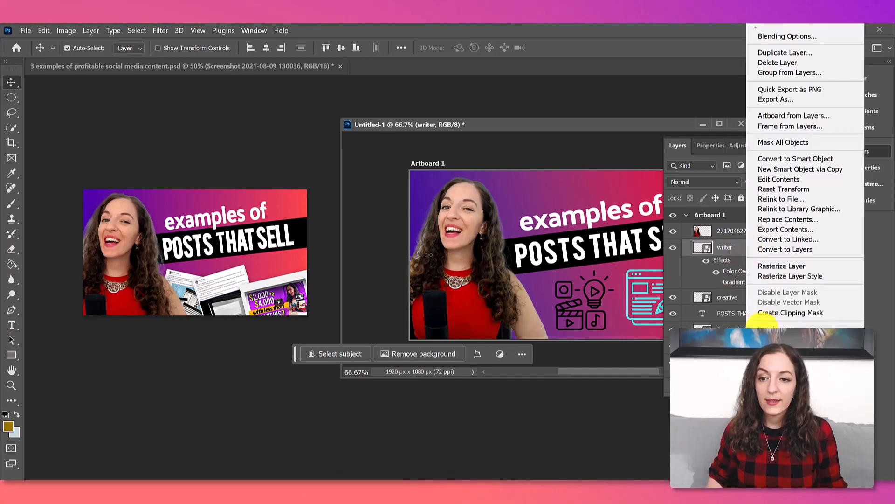
left_click(778, 372)
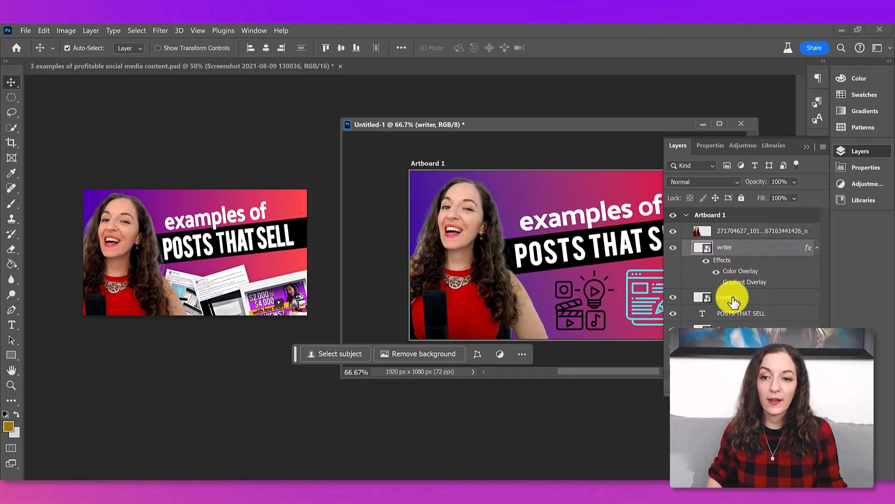
left_click(756, 299)
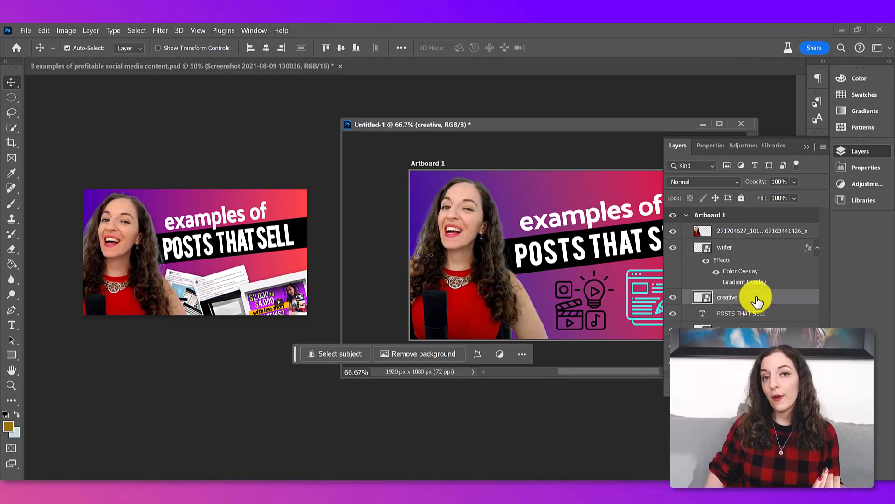
right_click(757, 298)
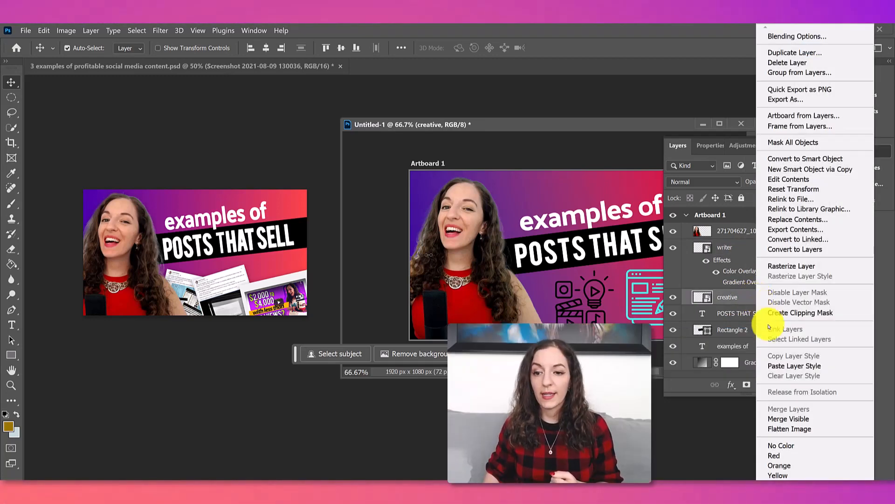
left_click(777, 366)
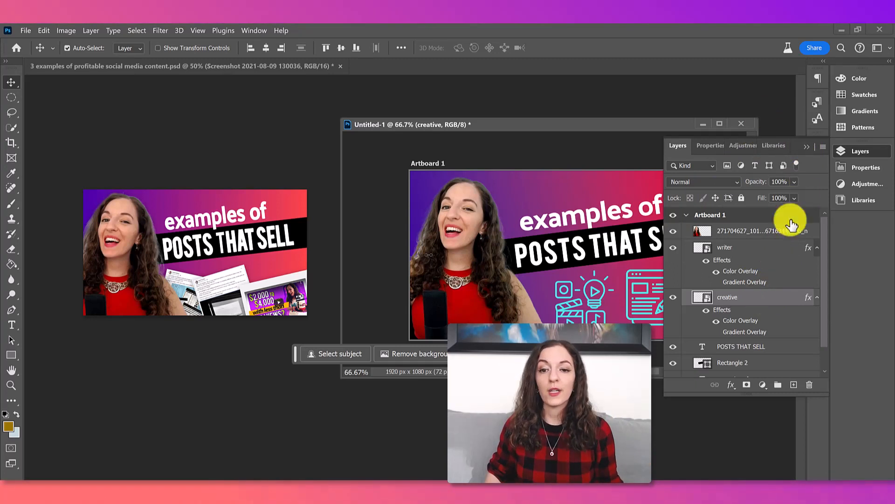
left_click(809, 148)
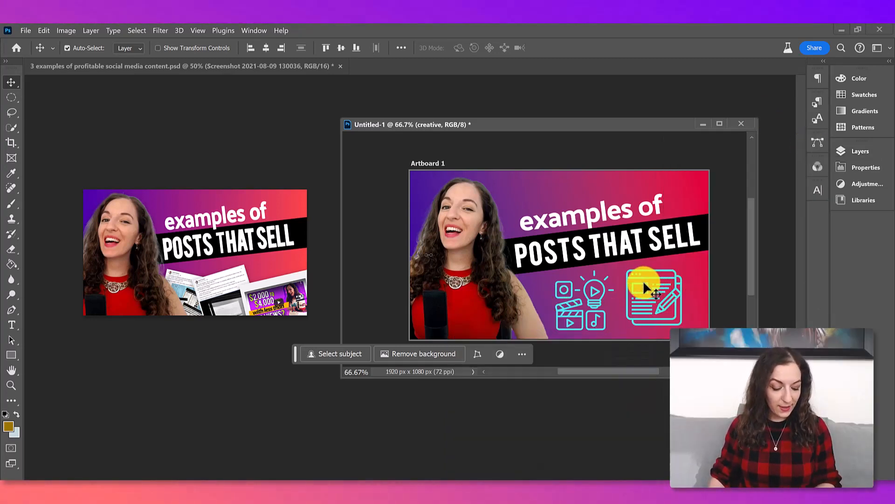
Step: Rotate the creative icon about 8° clockwise, scale it to about 89% below the headline banner, and apply the transform
key("ctrl+t")
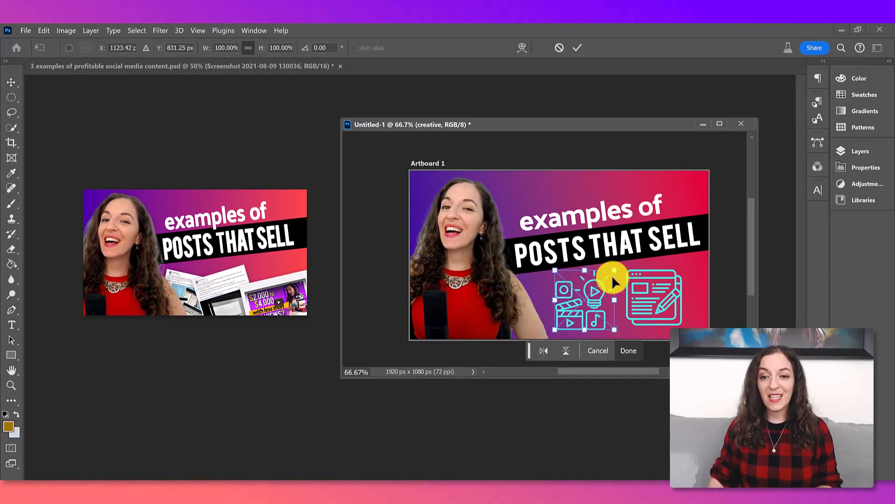
left_click_drag(626, 259, 611, 287)
scroll(611, 287, "down", 2)
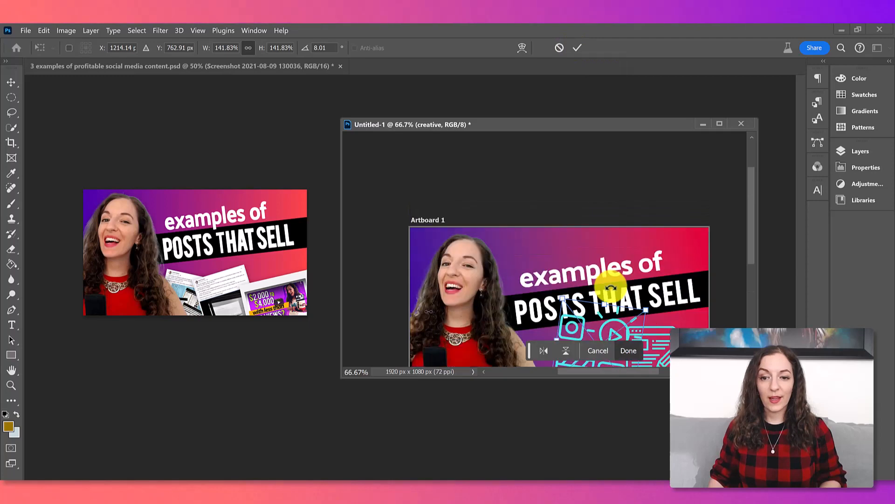
scroll(636, 304, "down", 3)
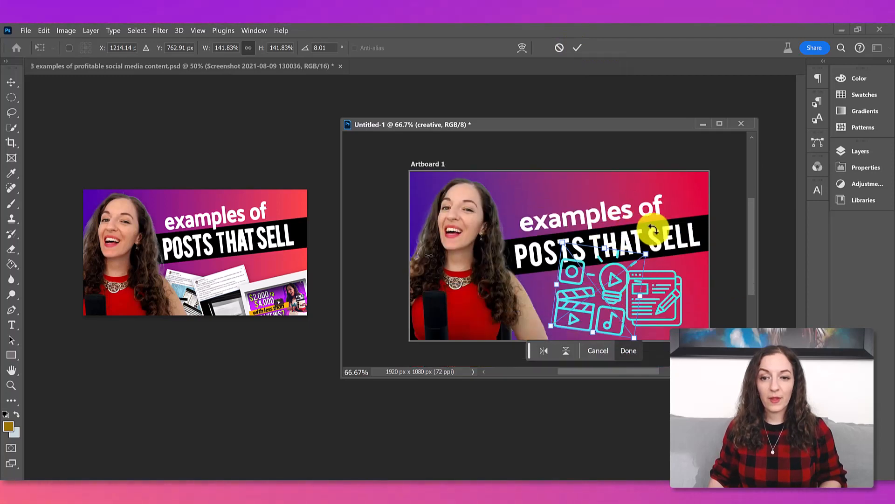
left_click_drag(649, 252, 611, 281)
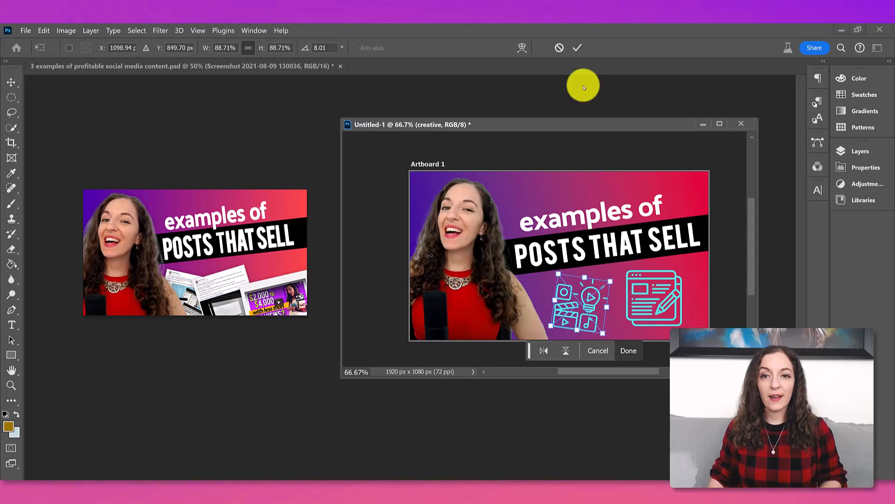
left_click(577, 48)
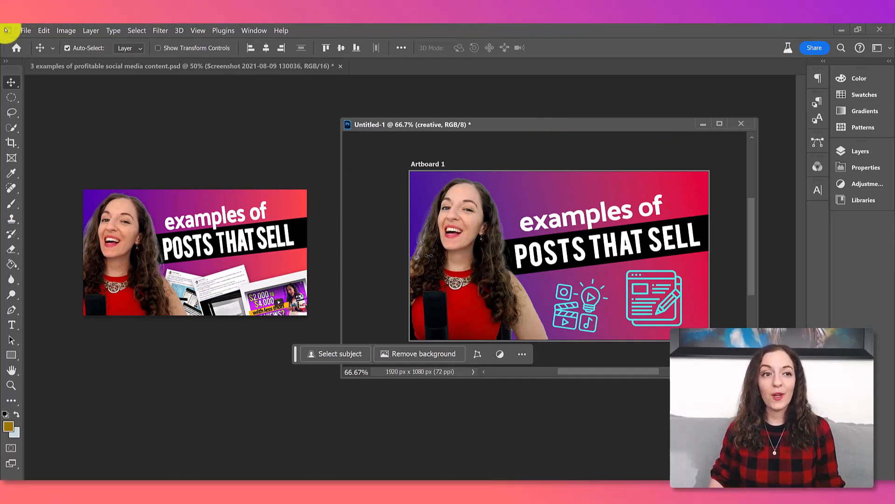
Step: Examine the file formats offered for saving a copy of the thumbnail, and close the dialog without saving
left_click(26, 30)
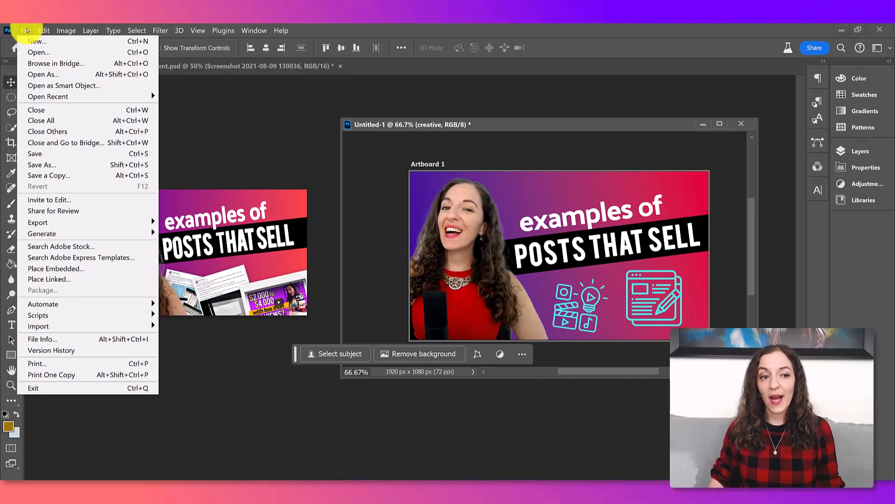
left_click(75, 177)
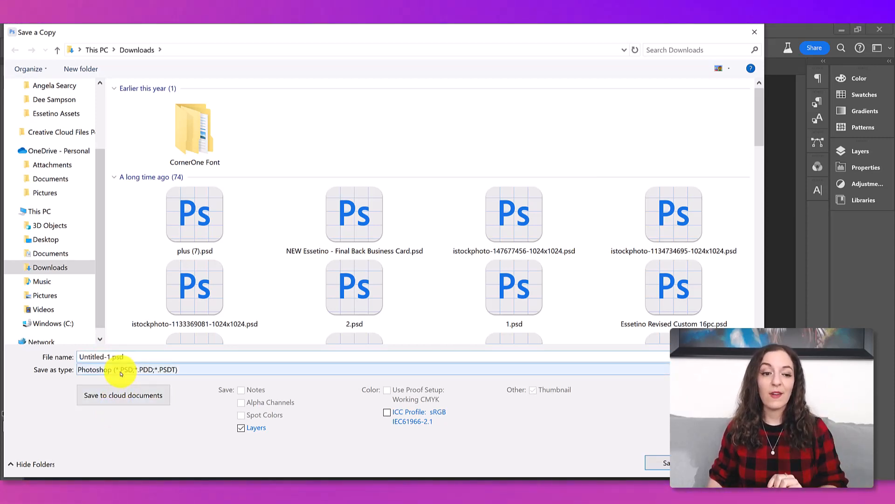
left_click(117, 371)
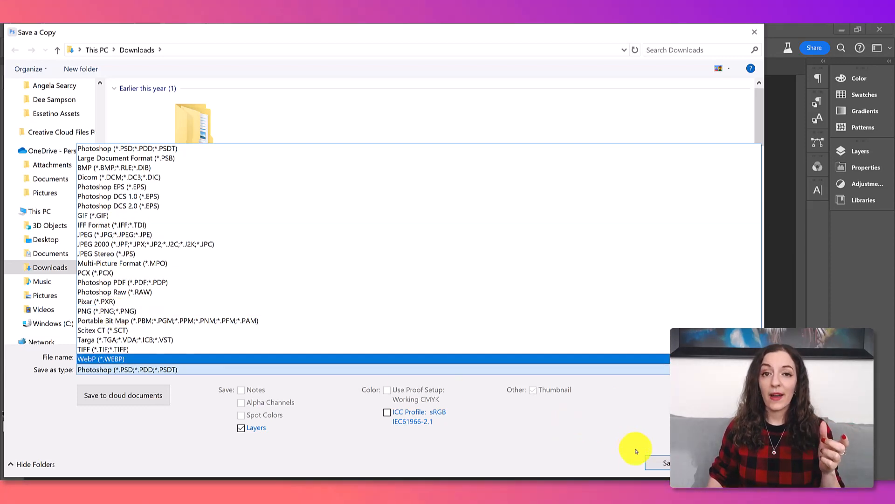
left_click(721, 463)
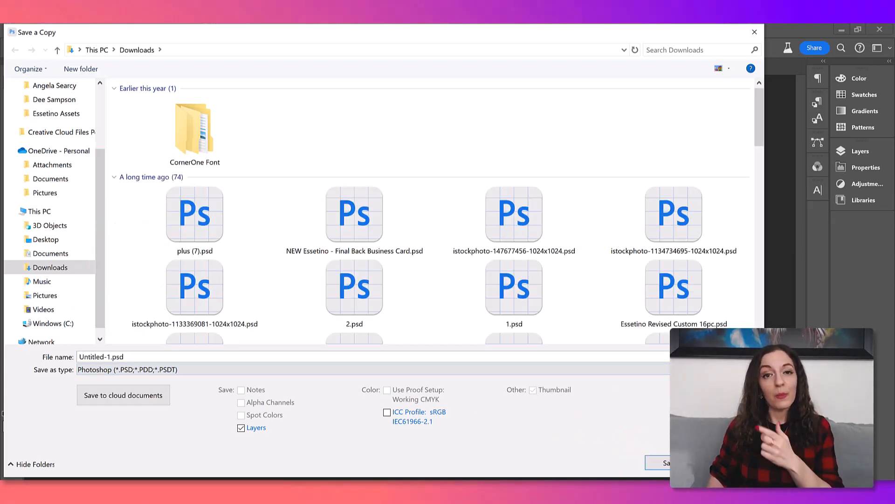
left_click(725, 463)
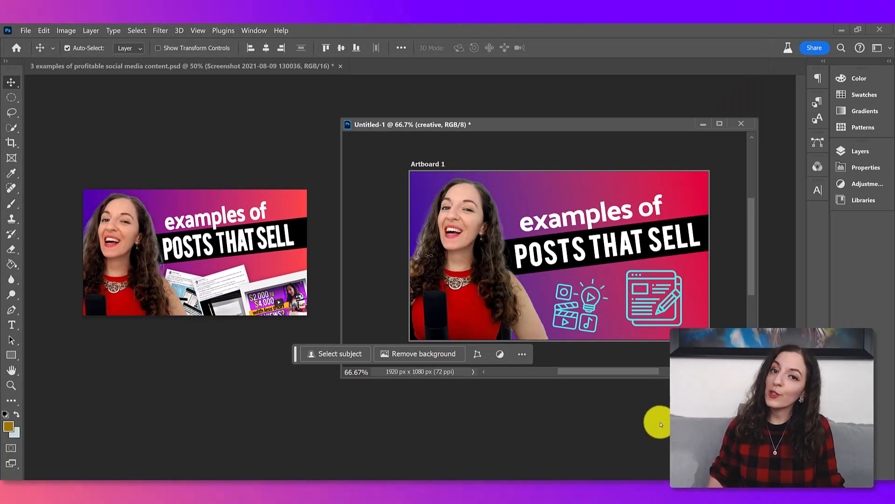